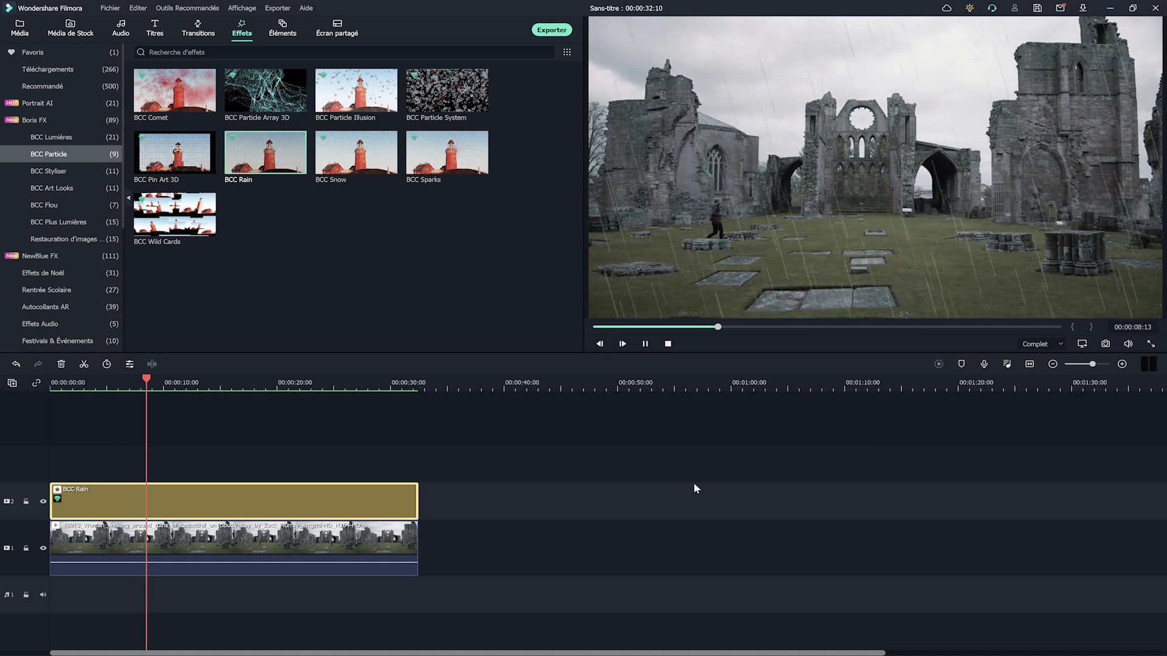
Set the BCC Rain effect's angle to 12.50, speed to 240.63, blur to 1.51 and random seed to 466.67
{"action": "double_click", "coordinate": [331, 502]}
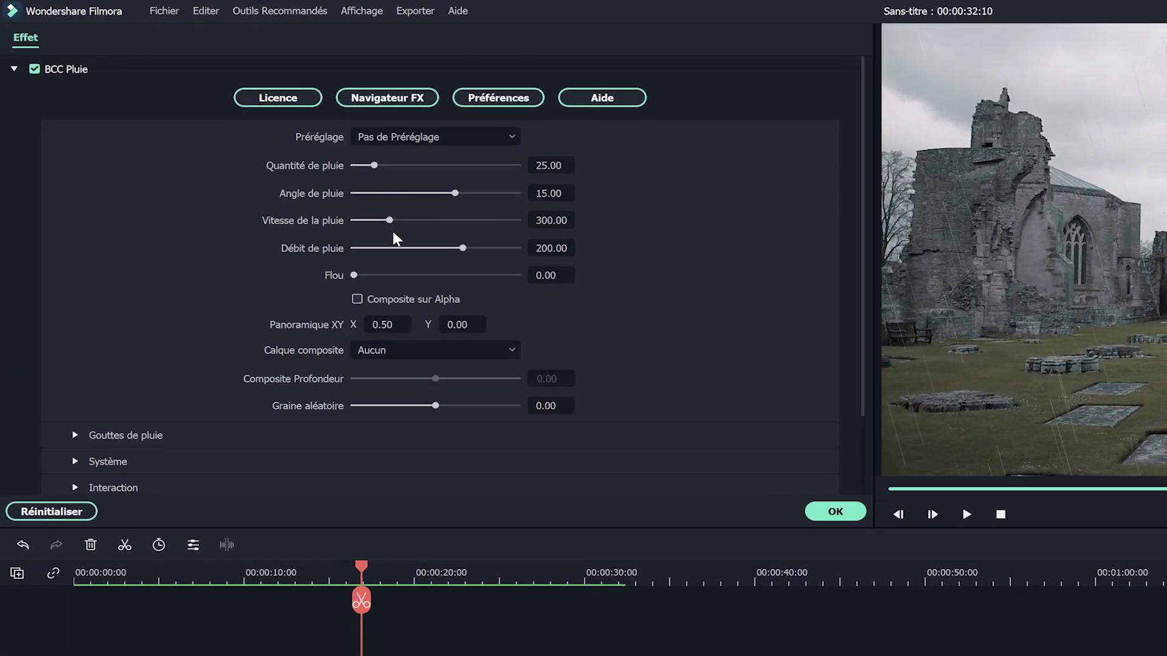
{"action": "mouse_move", "coordinate": [454, 192]}
{"action": "left_mouse_down"}
{"action": "mouse_move", "coordinate": [440, 192]}
{"action": "mouse_move", "coordinate": [456, 194]}
{"action": "left_mouse_up"}
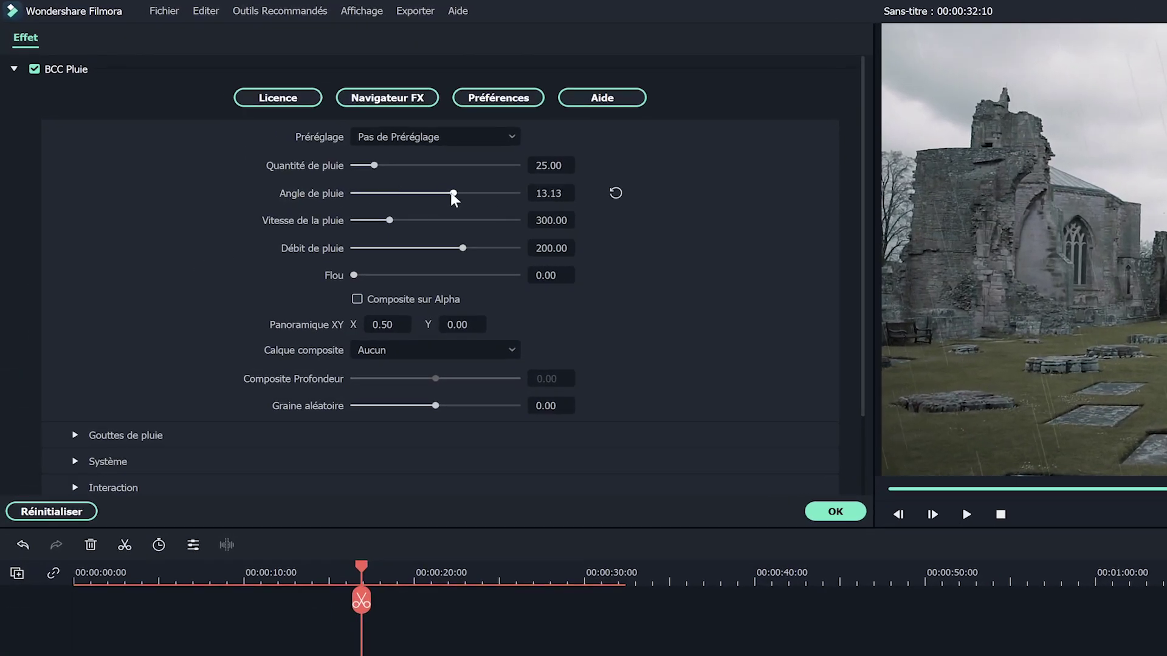
{"action": "left_click_drag", "start_coordinate": [390, 224], "coordinate": [381, 224]}
{"action": "left_click_drag", "start_coordinate": [435, 406], "coordinate": [447, 406]}
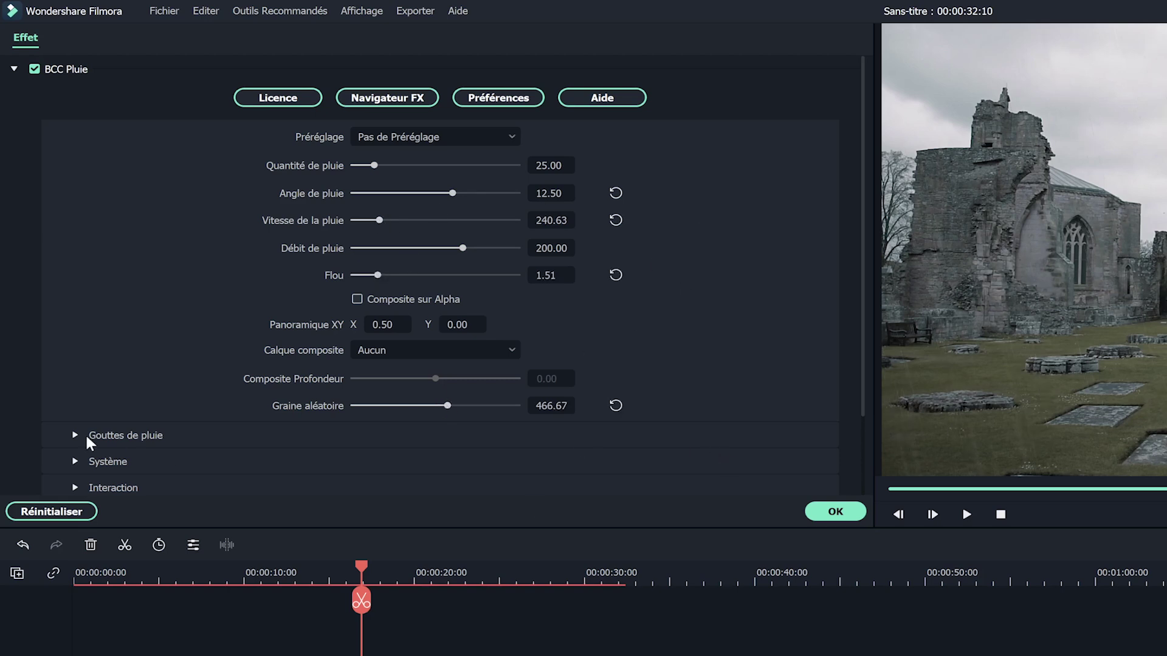
Adjust the raindrop settings (Gouttes de pluie) of the BCC Rain effect and play the clip to preview the rain
{"action": "left_click", "coordinate": [87, 435]}
{"action": "scroll", "coordinate": [425, 297], "scroll_direction": "down", "scroll_amount": 3}
{"action": "left_click_drag", "start_coordinate": [438, 295], "coordinate": [407, 324]}
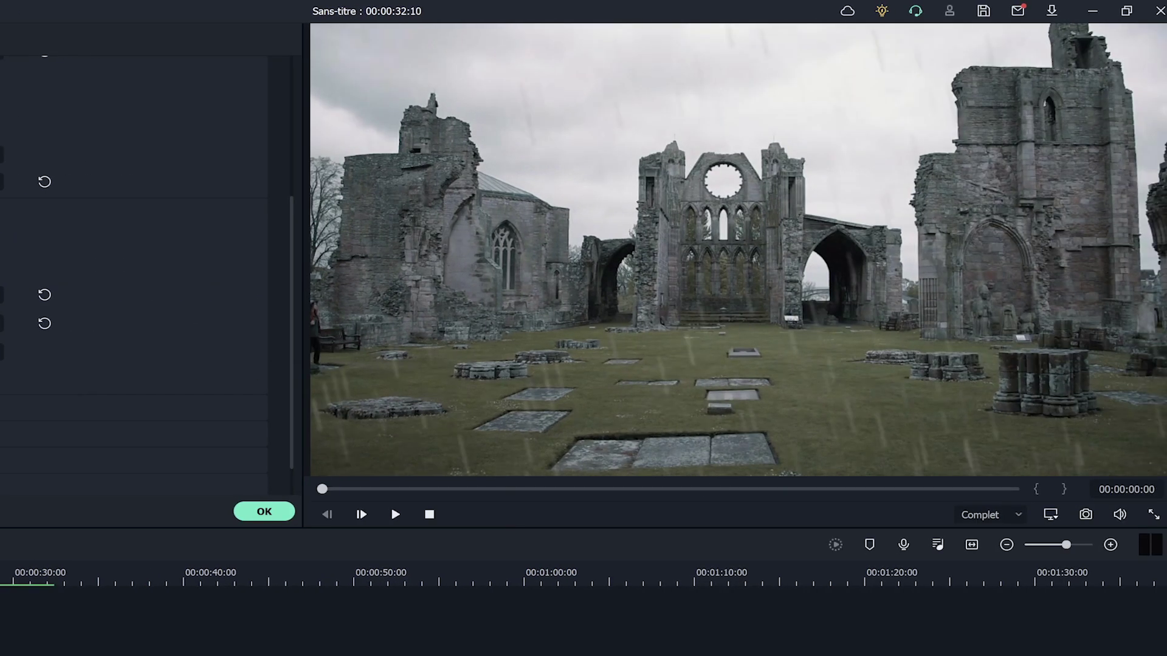
{"action": "left_click", "coordinate": [966, 514]}
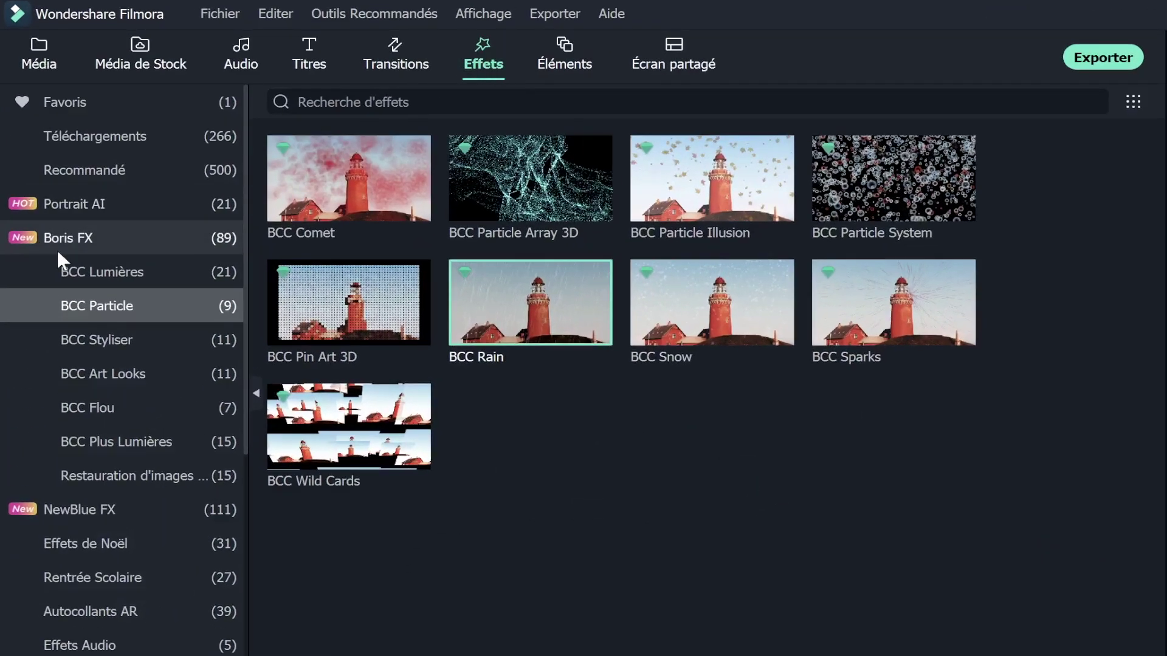
Add the NewBlue Styliser effect Shear Energy on the track above BCC Rain, extended to the clip's full length
{"action": "left_click", "coordinate": [91, 239]}
{"action": "left_click", "coordinate": [130, 271]}
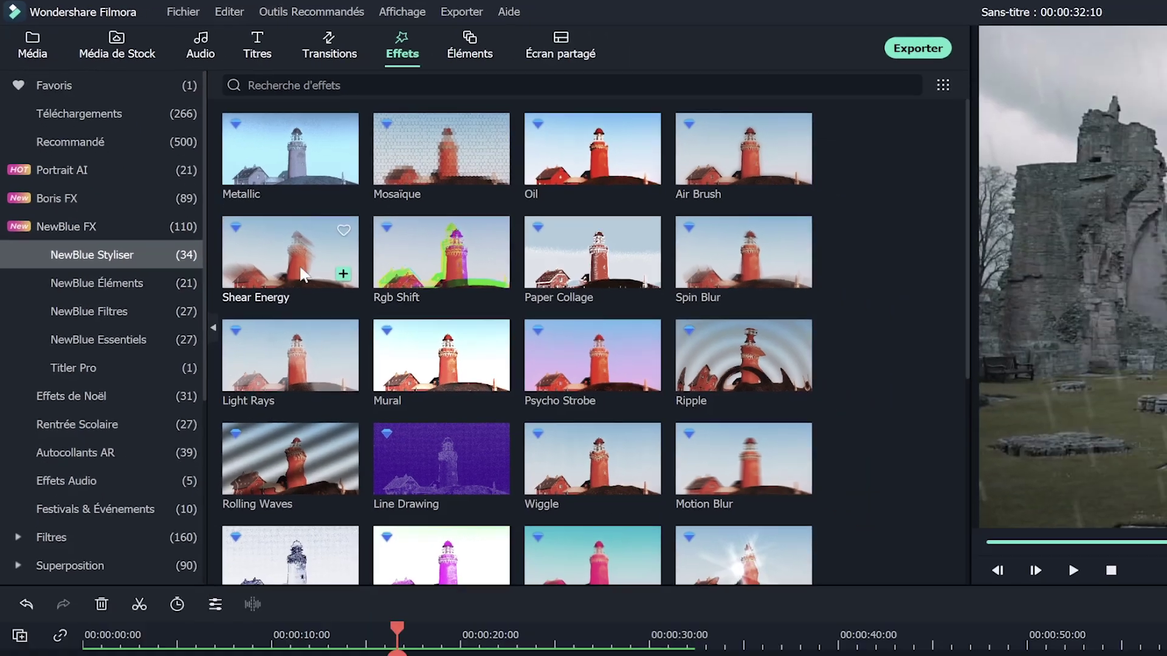
{"action": "left_click_drag", "start_coordinate": [365, 327], "coordinate": [418, 480]}
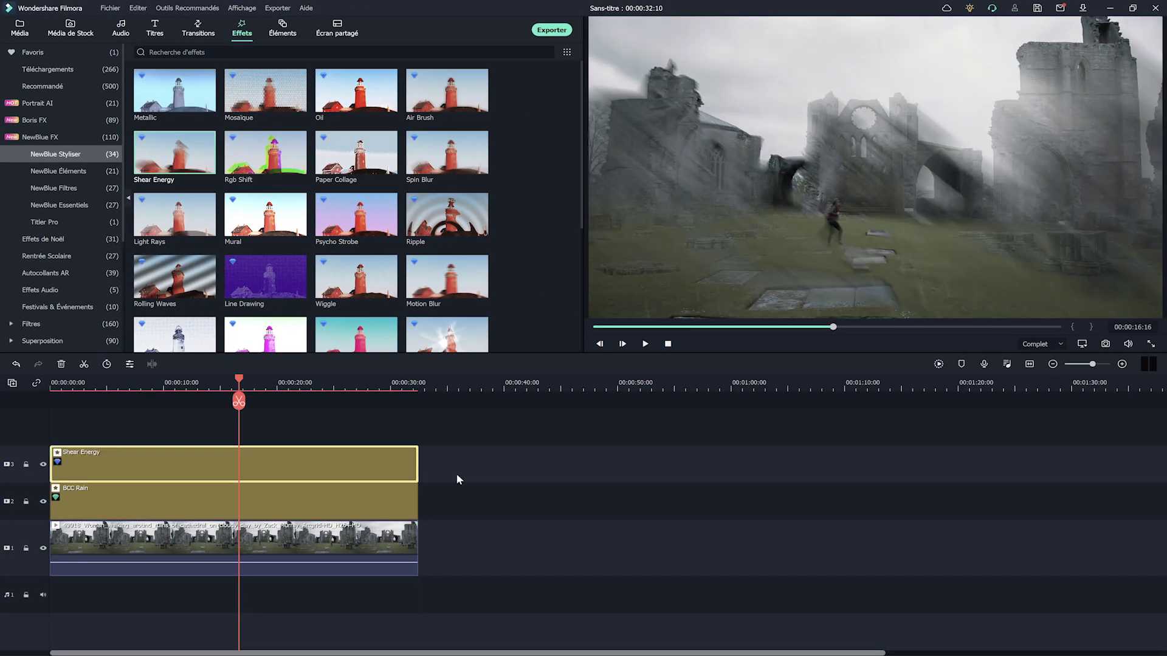
Apply the Aspiré preset to the Shear Energy effect and adjust its Mélanger (blend) amount
{"action": "double_click", "coordinate": [379, 454]}
{"action": "left_click", "coordinate": [308, 93]}
{"action": "scroll", "coordinate": [334, 128], "scroll_direction": "down", "scroll_amount": 3}
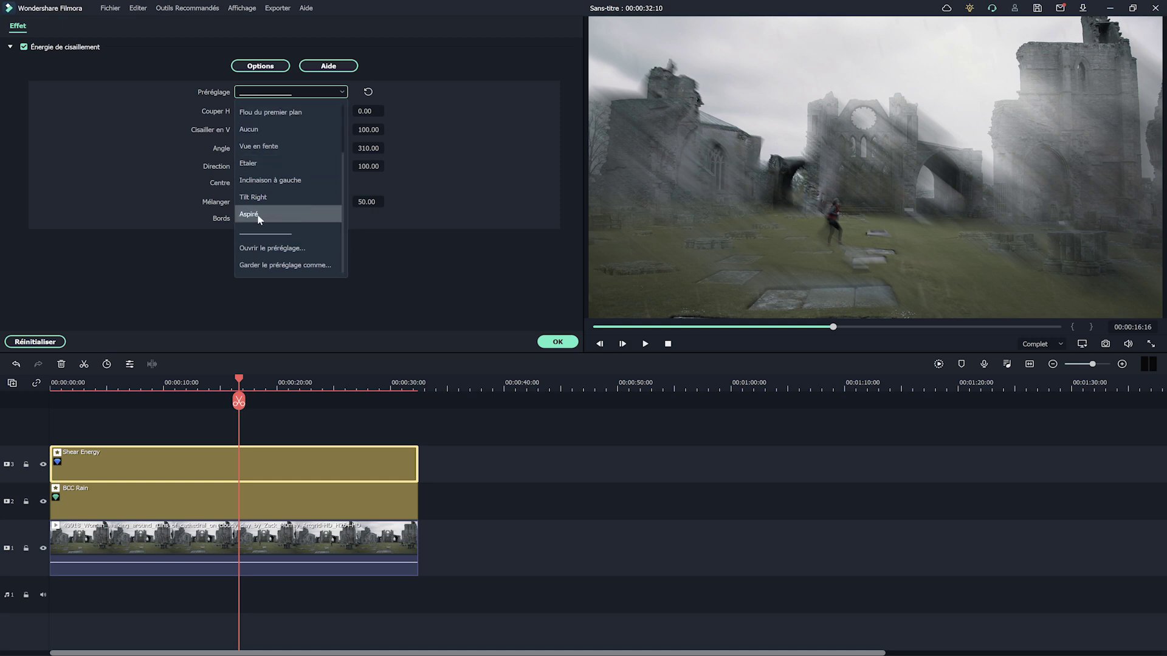
{"action": "left_click", "coordinate": [256, 215]}
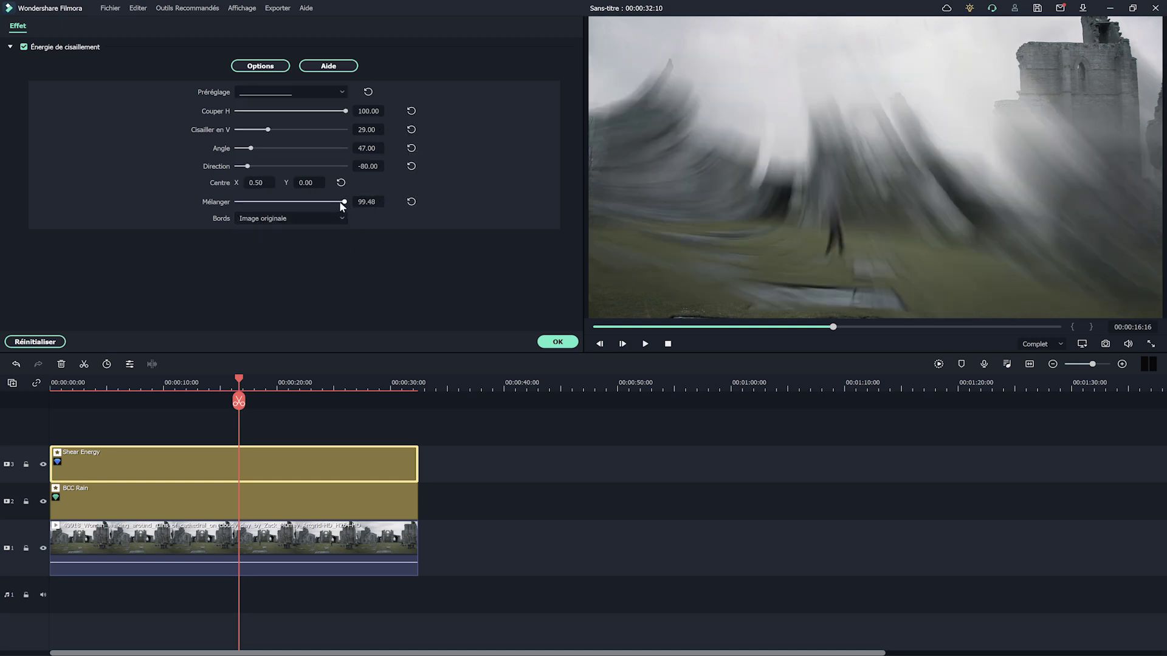
{"action": "left_click_drag", "start_coordinate": [299, 203], "coordinate": [273, 202]}
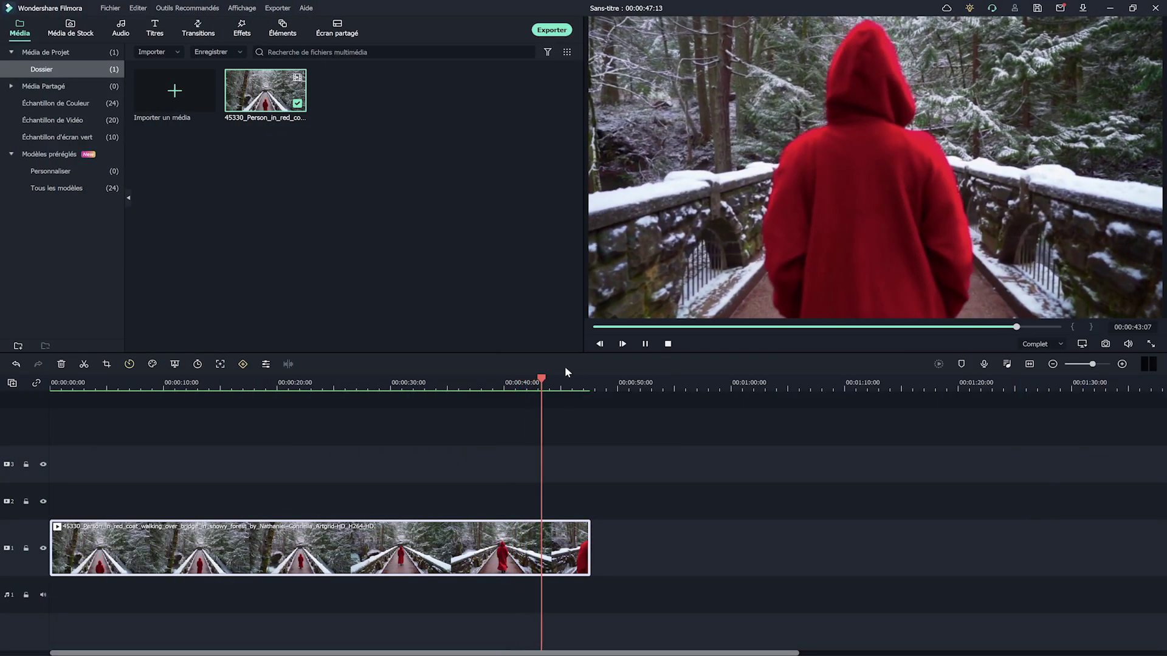
Park the playhead at 00:00:29:09 and add the BCC Particle effect BCC Snow above the red-coat bridge clip over its full length
{"action": "left_click", "coordinate": [644, 343]}
{"action": "left_click", "coordinate": [383, 382]}
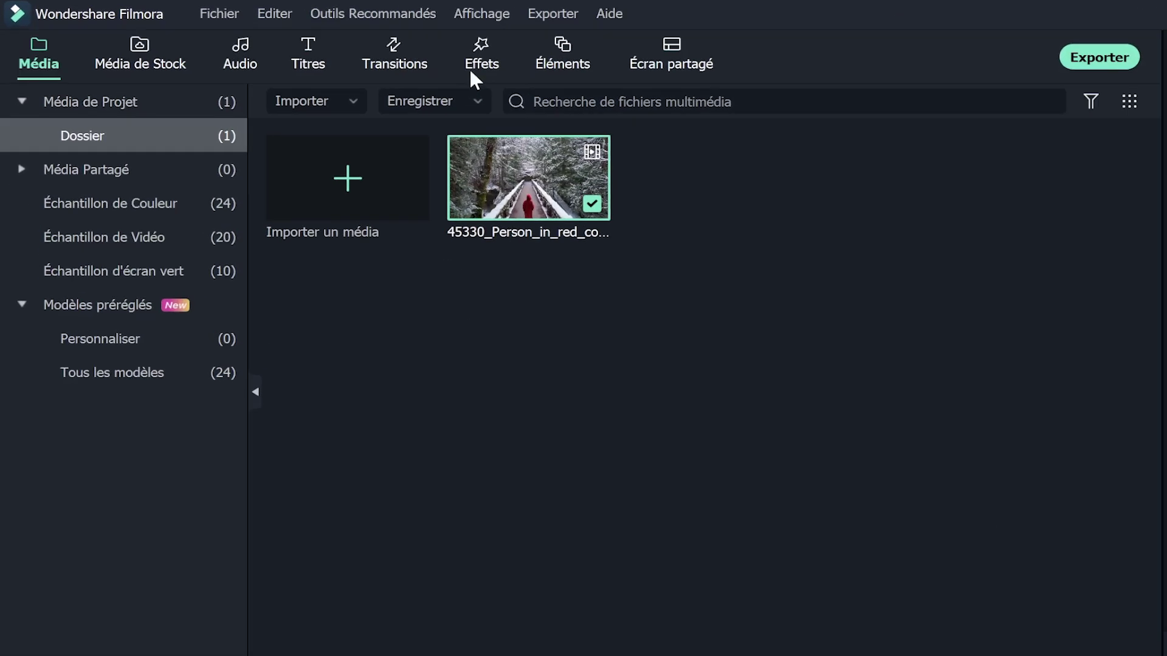
{"action": "left_click", "coordinate": [241, 29]}
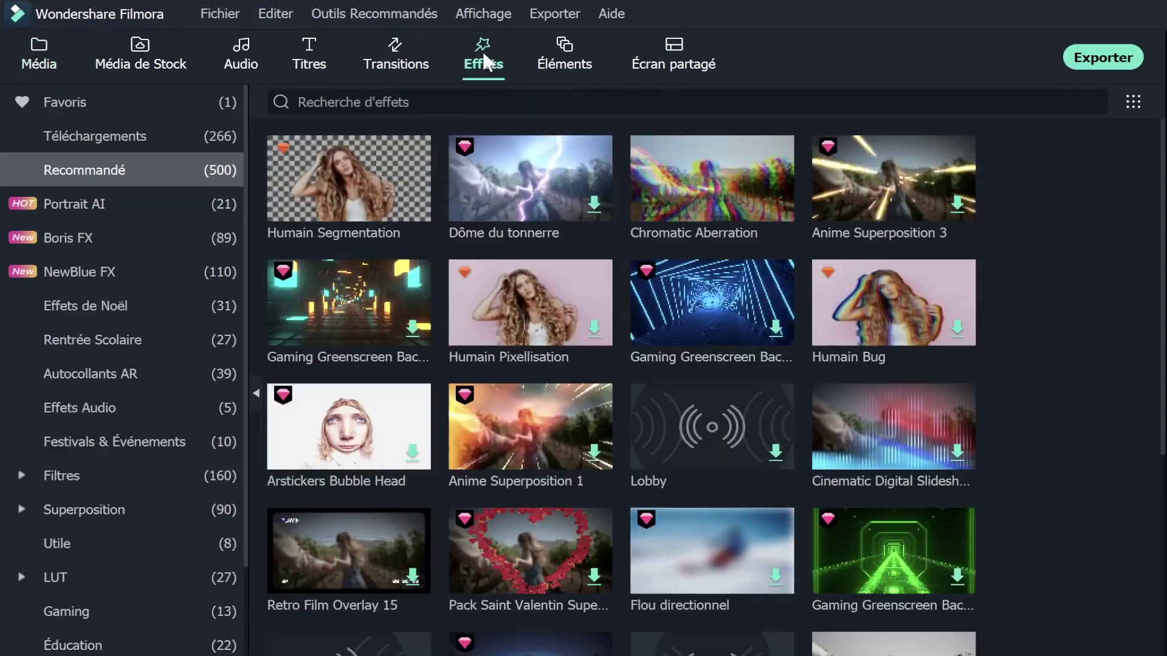
{"action": "left_click", "coordinate": [137, 229]}
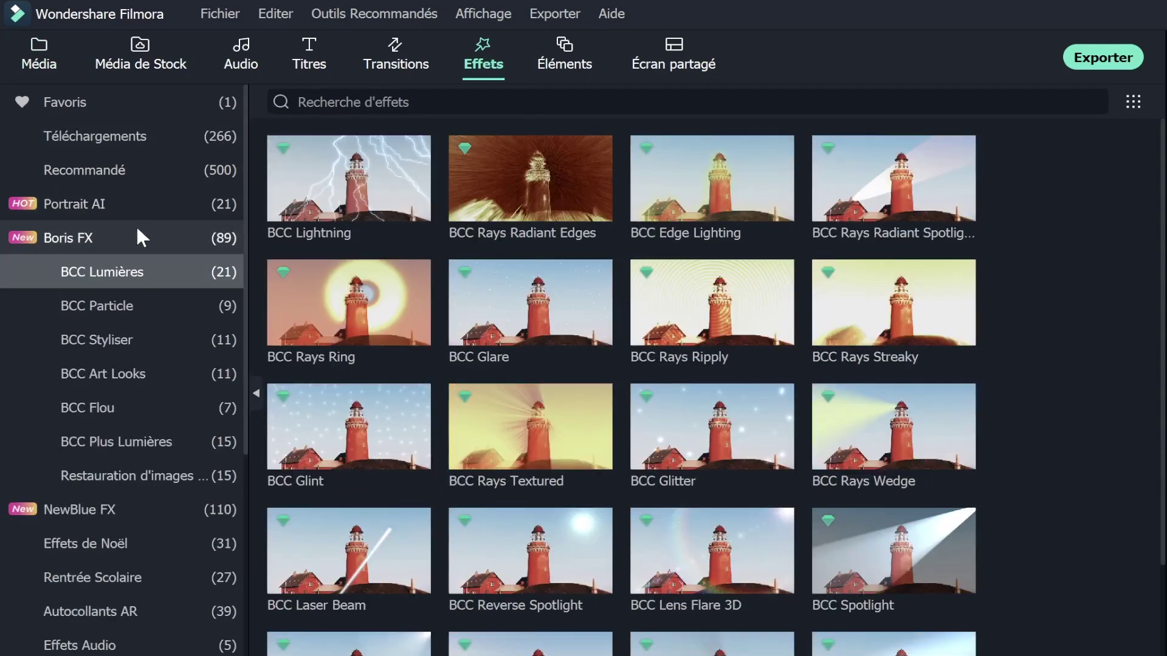
{"action": "left_click", "coordinate": [156, 299]}
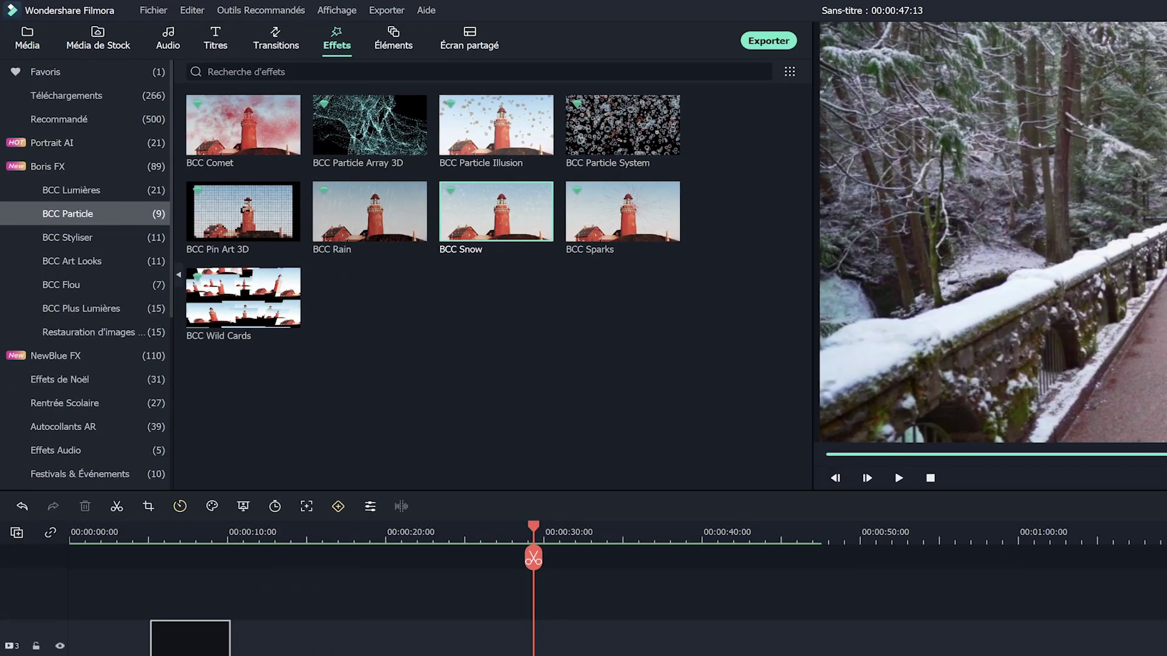
{"action": "left_click_drag", "start_coordinate": [703, 316], "coordinate": [591, 486]}
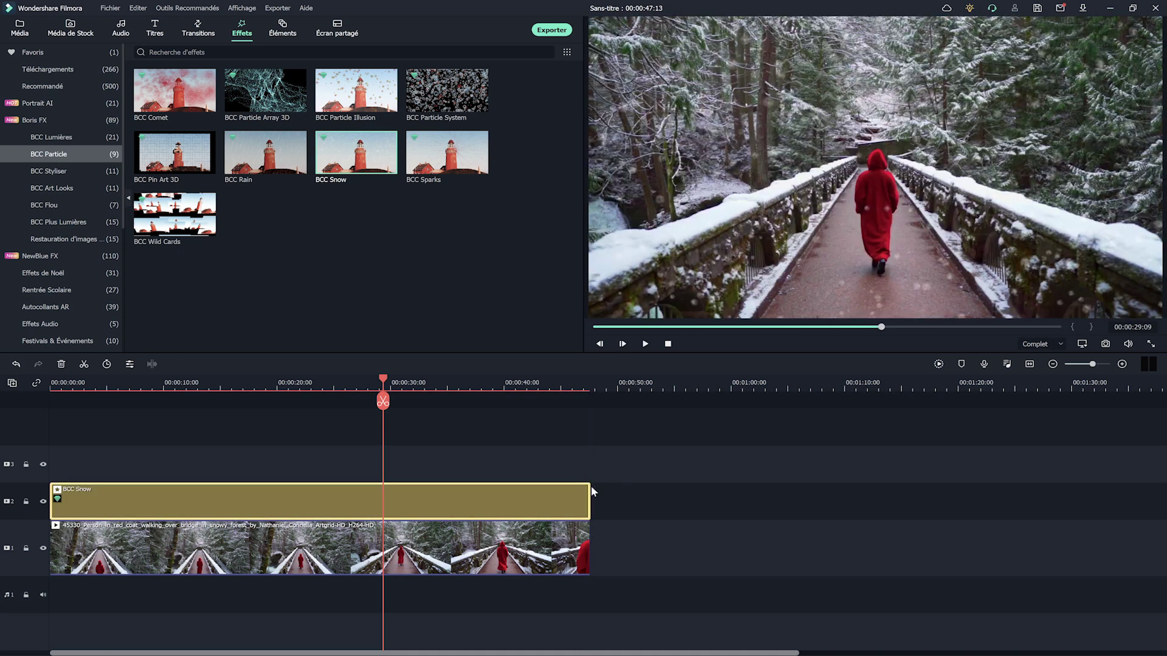
Set the snowflake size (Taille) of the BCC Snow effect to 2.08
{"action": "double_click", "coordinate": [568, 497]}
{"action": "left_click", "coordinate": [75, 409]}
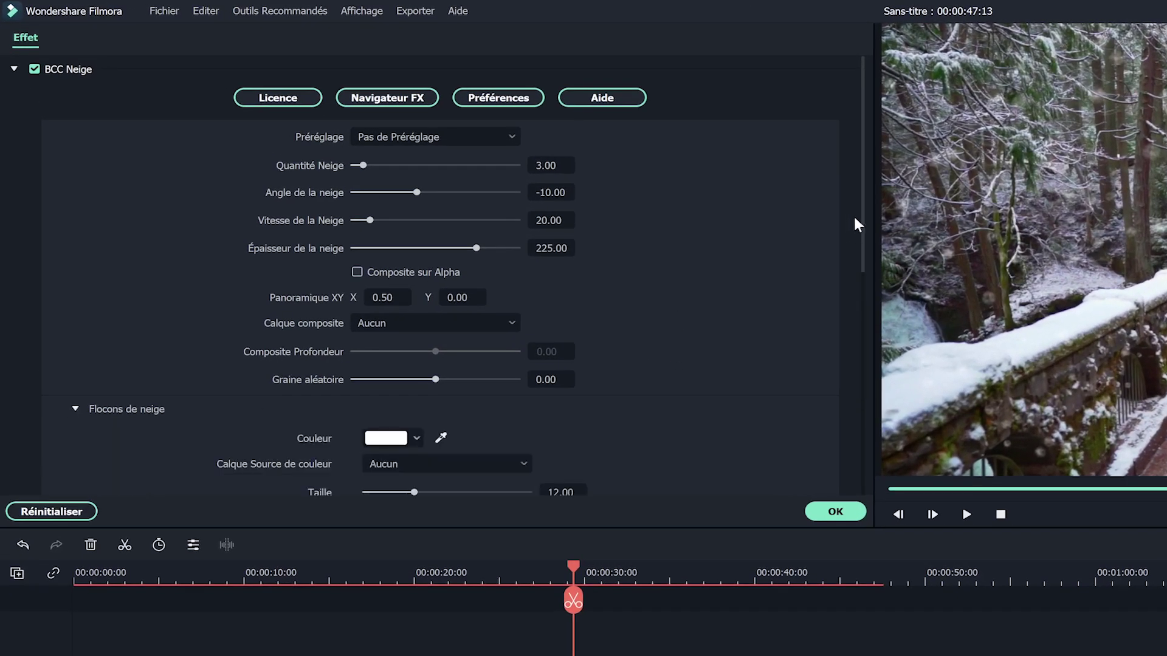
{"action": "left_click_drag", "start_coordinate": [858, 225], "coordinate": [865, 358]}
{"action": "left_click_drag", "start_coordinate": [412, 173], "coordinate": [376, 171]}
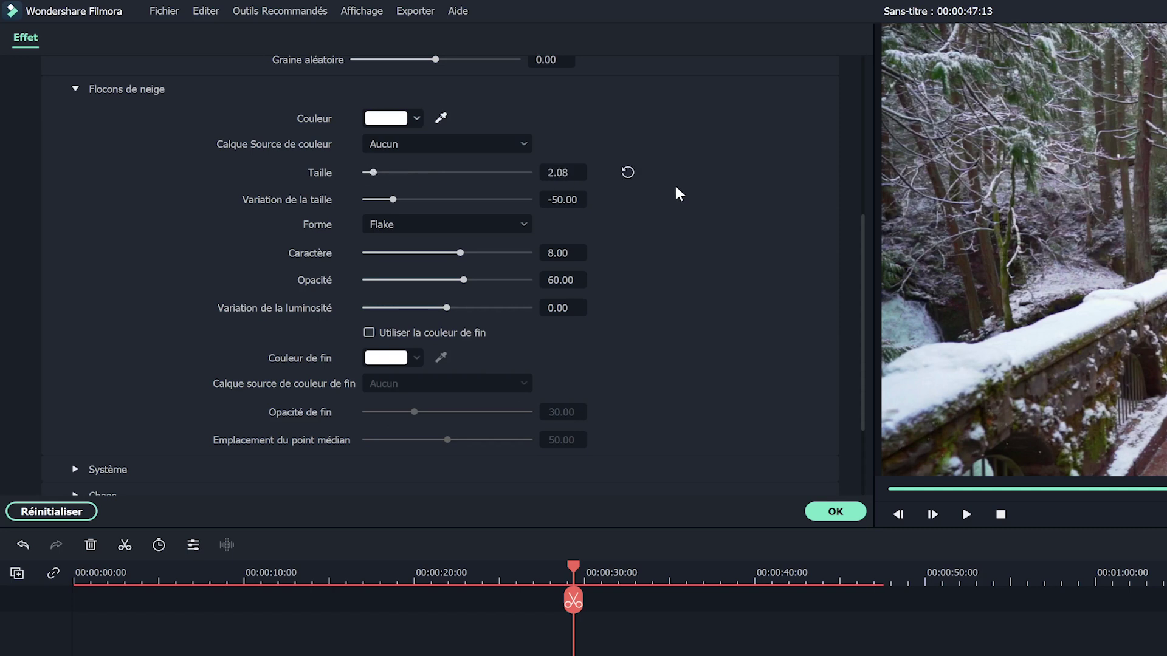
Set the BCC Snow effect's snow quantity to 9.11, preview the snowfall and accept the settings
{"action": "left_click_drag", "start_coordinate": [865, 234], "coordinate": [881, 53]}
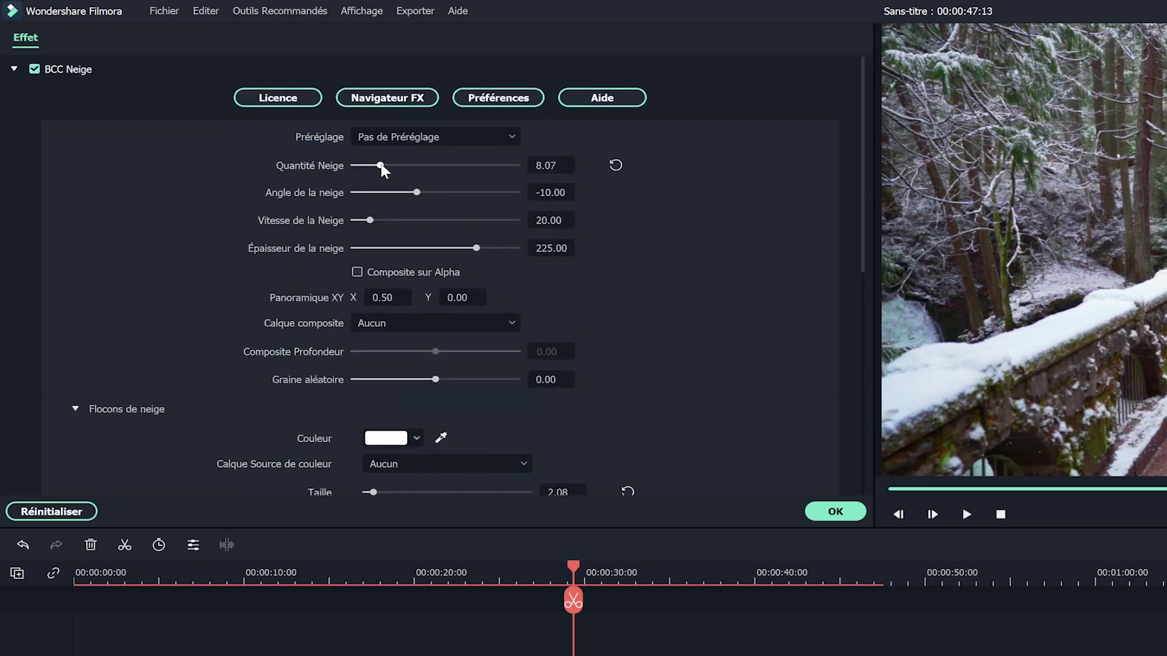
{"action": "left_click", "coordinate": [966, 514]}
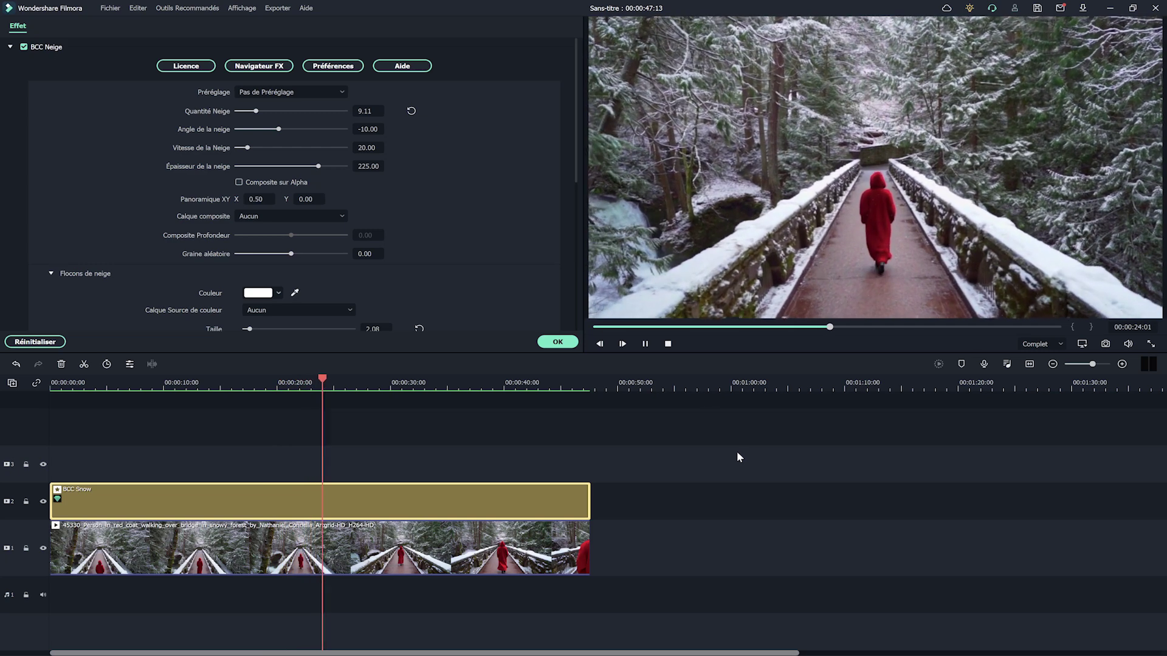
{"action": "left_click", "coordinate": [645, 343]}
{"action": "left_click", "coordinate": [557, 341]}
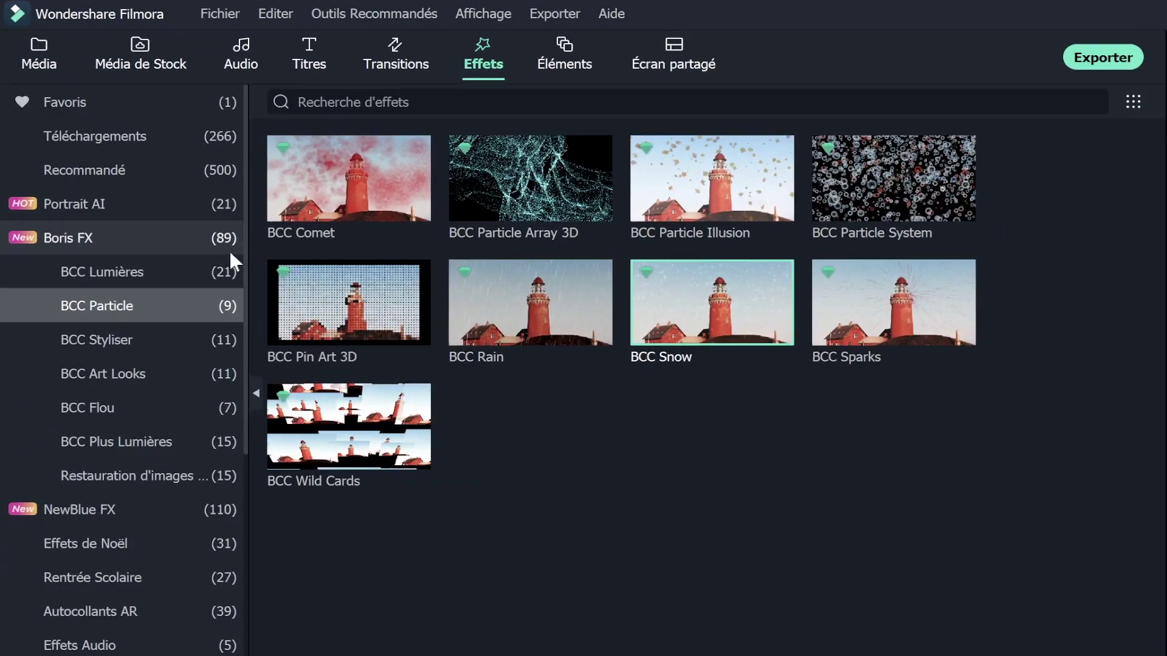
Add the NewBlue Filtres effect Selective Color on the track above BCC Snow, extended to the clip's full length
{"action": "left_click", "coordinate": [110, 125]}
{"action": "left_click", "coordinate": [69, 138]}
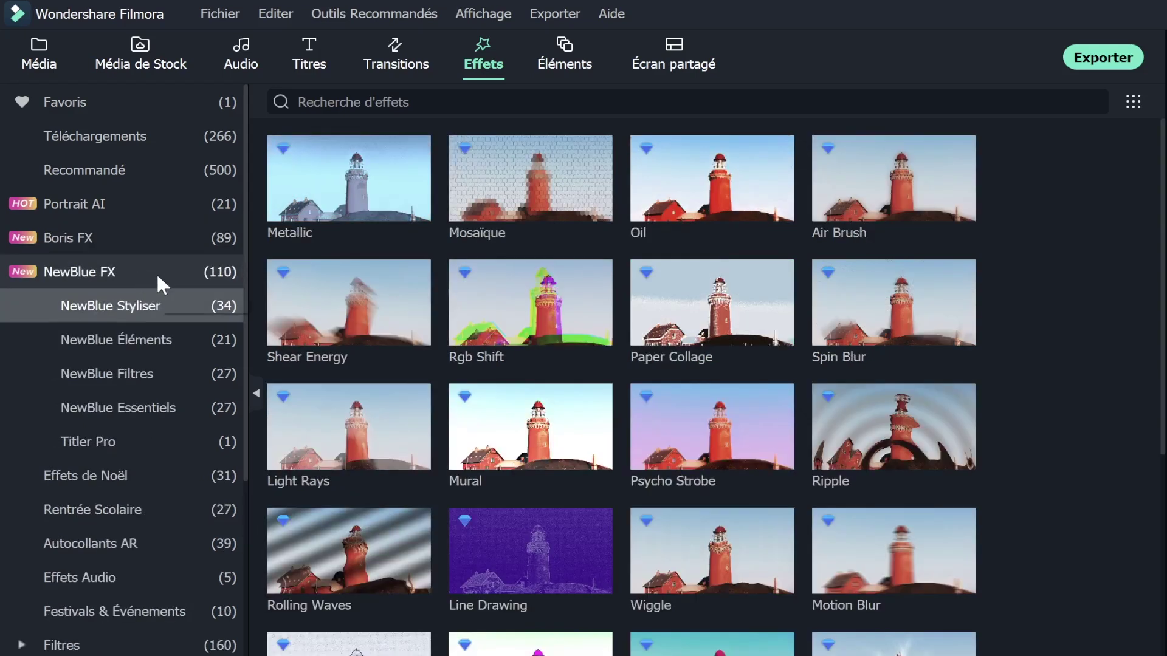
{"action": "left_click", "coordinate": [159, 368]}
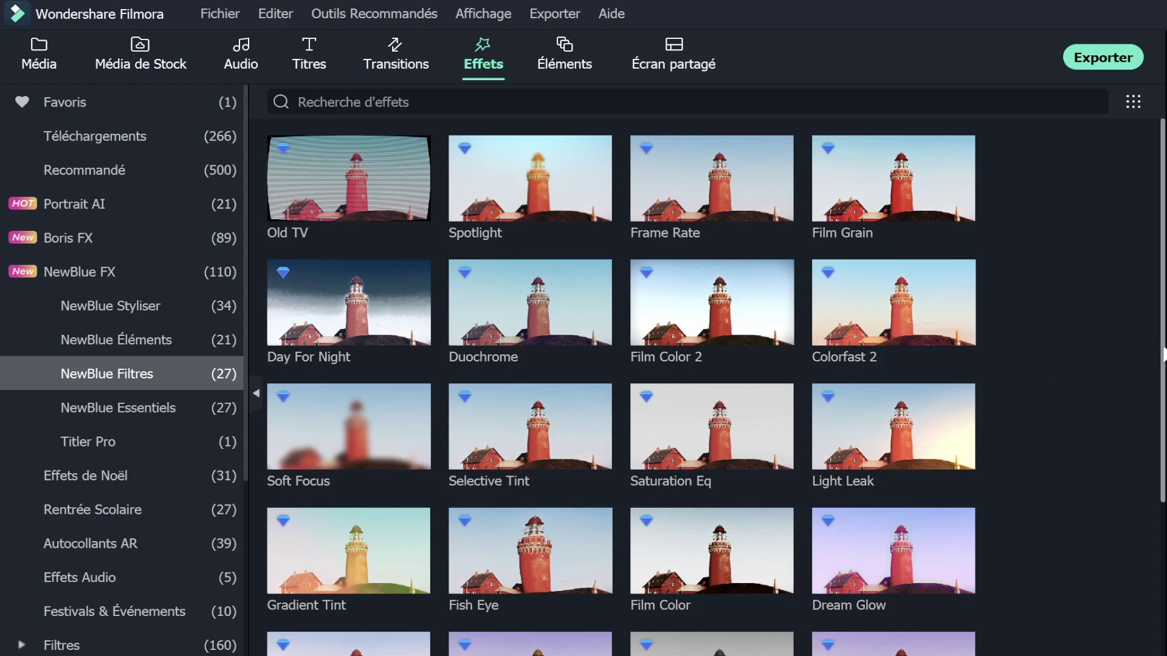
{"action": "scroll", "coordinate": [619, 395], "scroll_direction": "down", "scroll_amount": 4}
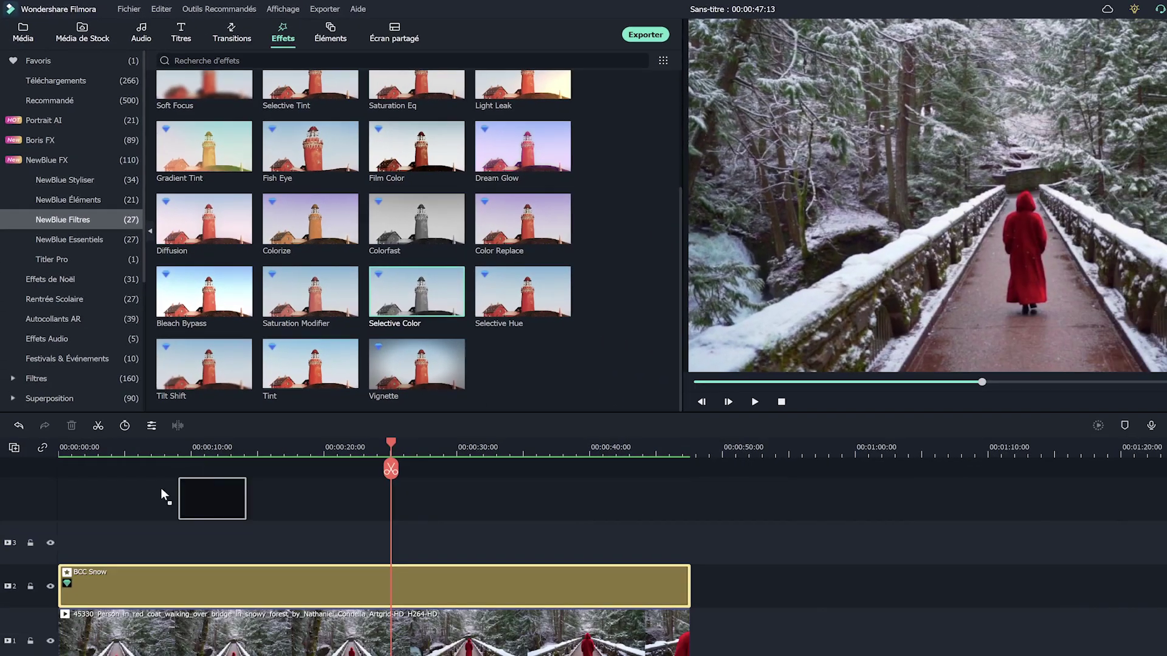
{"action": "left_click_drag", "start_coordinate": [161, 490], "coordinate": [705, 517]}
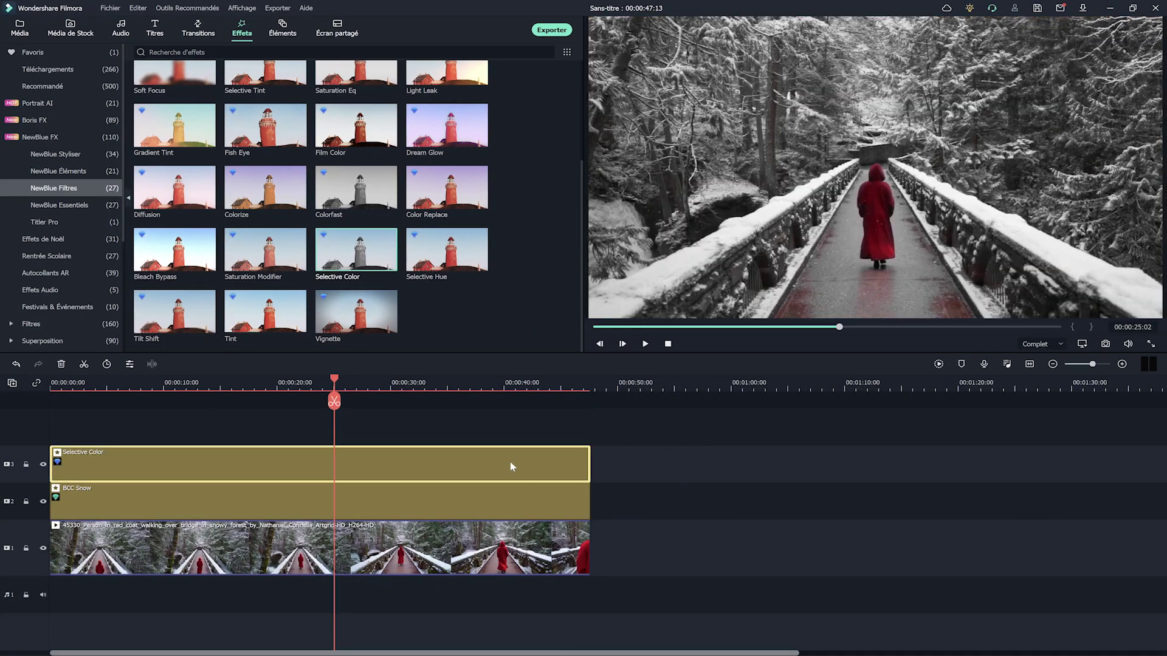
Sample the walker's red coat as the first colour of the Selective Color effect and set its range (Portée) to 19.27
{"action": "double_click", "coordinate": [509, 463]}
{"action": "left_click", "coordinate": [51, 115]}
{"action": "left_click", "coordinate": [287, 136]}
{"action": "left_click", "coordinate": [875, 220]}
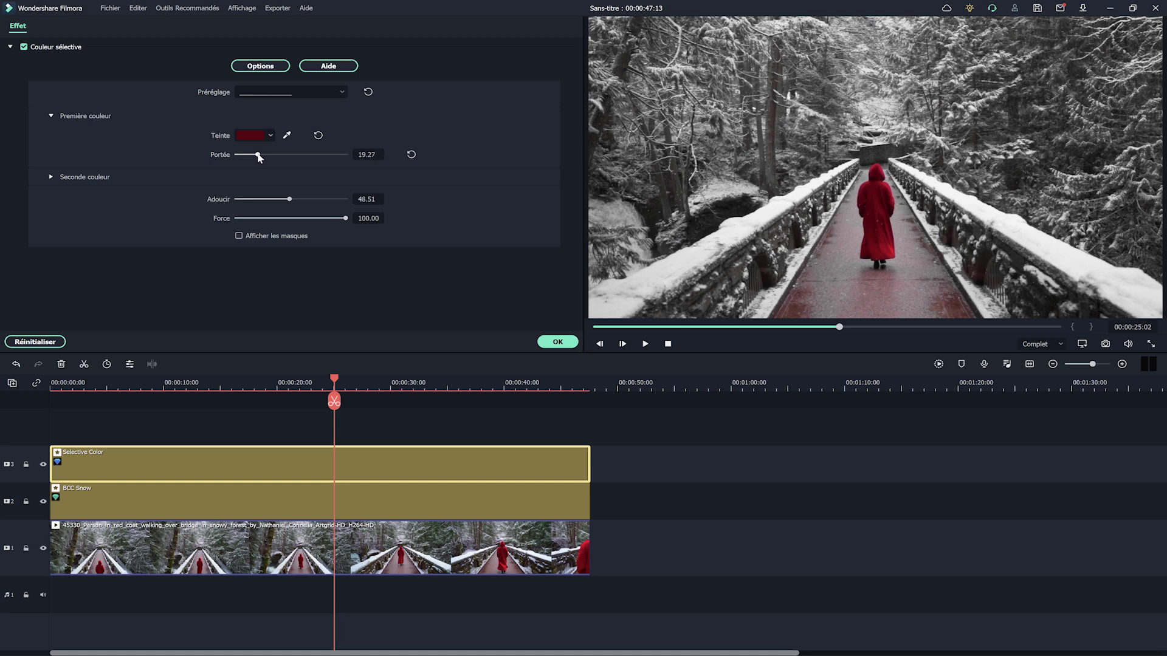
Play the clip from the beginning to check the selective colour result, pausing at 00:00:12:04
{"action": "left_click", "coordinate": [669, 344]}
{"action": "left_click", "coordinate": [647, 345]}
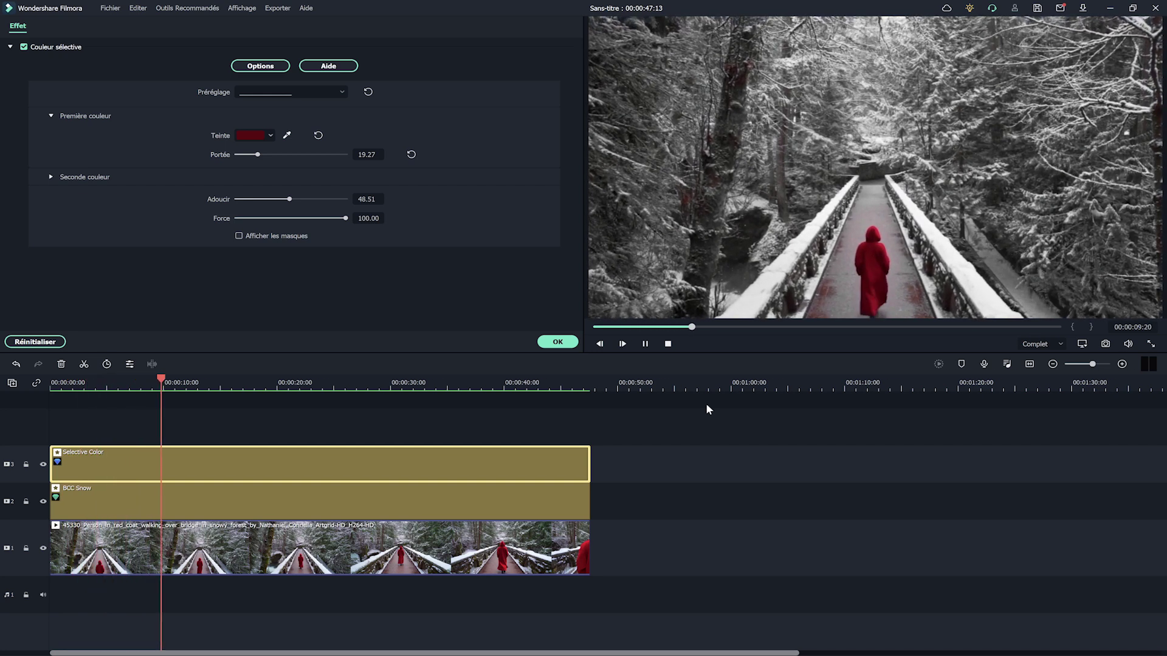
{"action": "left_click", "coordinate": [645, 344]}
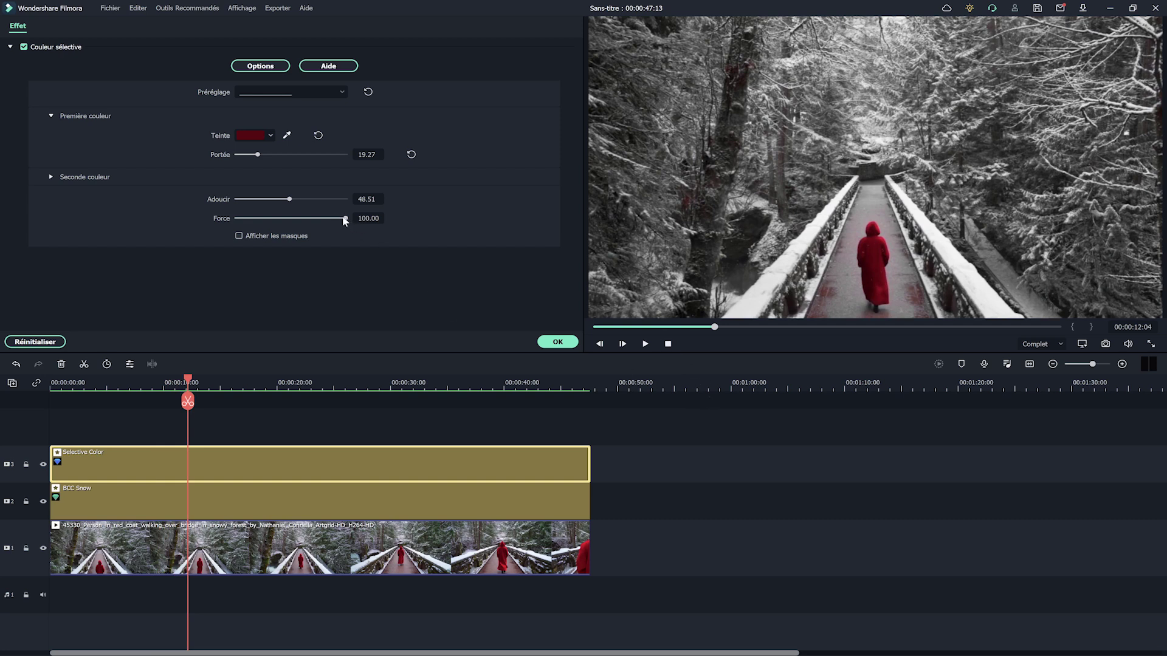
Lower the Force of the Selective Color effect to about 69
{"action": "left_click_drag", "start_coordinate": [344, 219], "coordinate": [342, 220]}
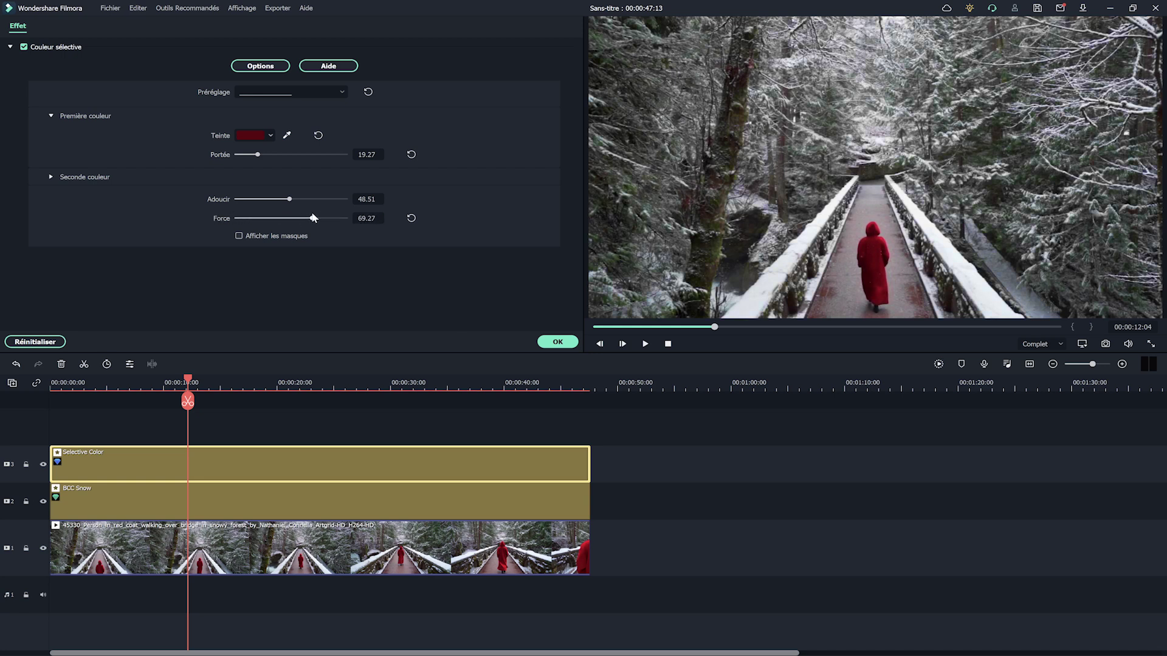
{"action": "mouse_move", "coordinate": [341, 208]}
{"action": "left_mouse_down"}
{"action": "mouse_move", "coordinate": [406, 204]}
{"action": "mouse_move", "coordinate": [336, 213]}
{"action": "left_mouse_up"}
{"action": "left_click_drag", "start_coordinate": [313, 214], "coordinate": [315, 213]}
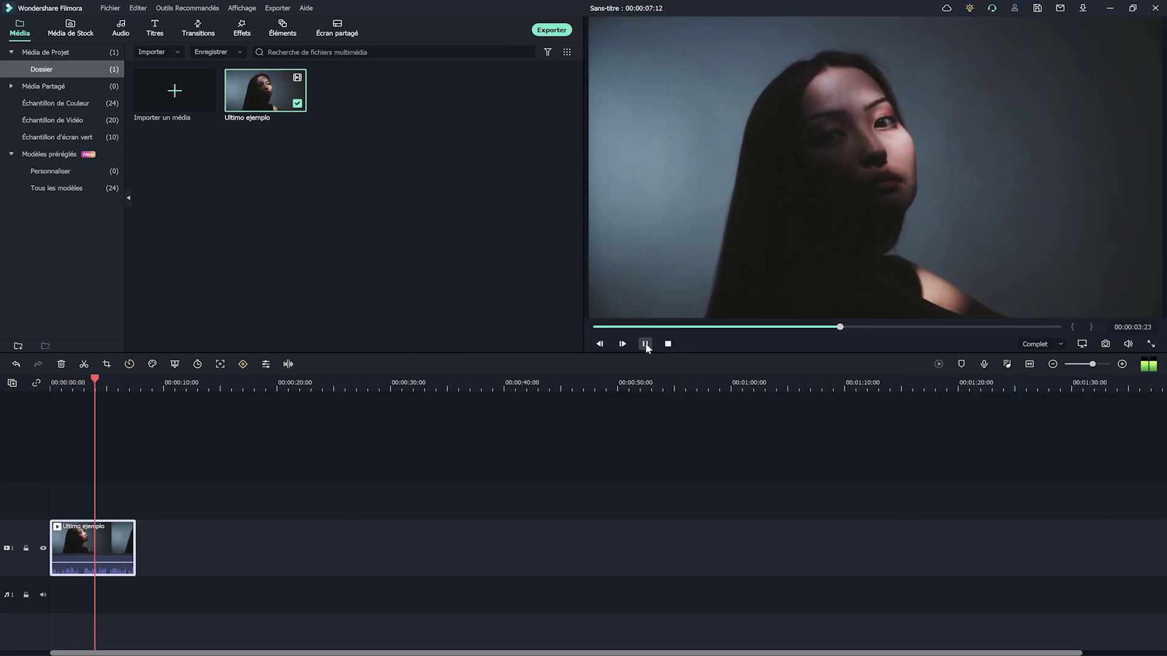
Add the BCC Plus Lumières effect BCC Plus Light above the Ultimo ejemplo clip and extend it to the clip's full length
{"action": "left_click", "coordinate": [645, 344]}
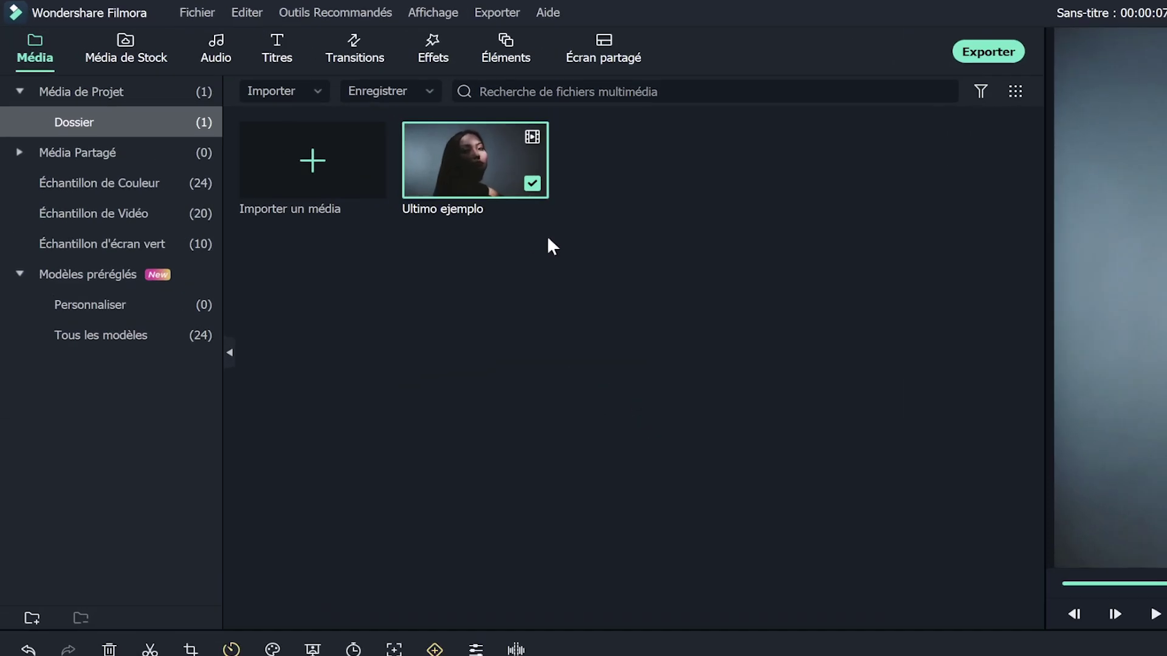
{"action": "left_click", "coordinate": [243, 32]}
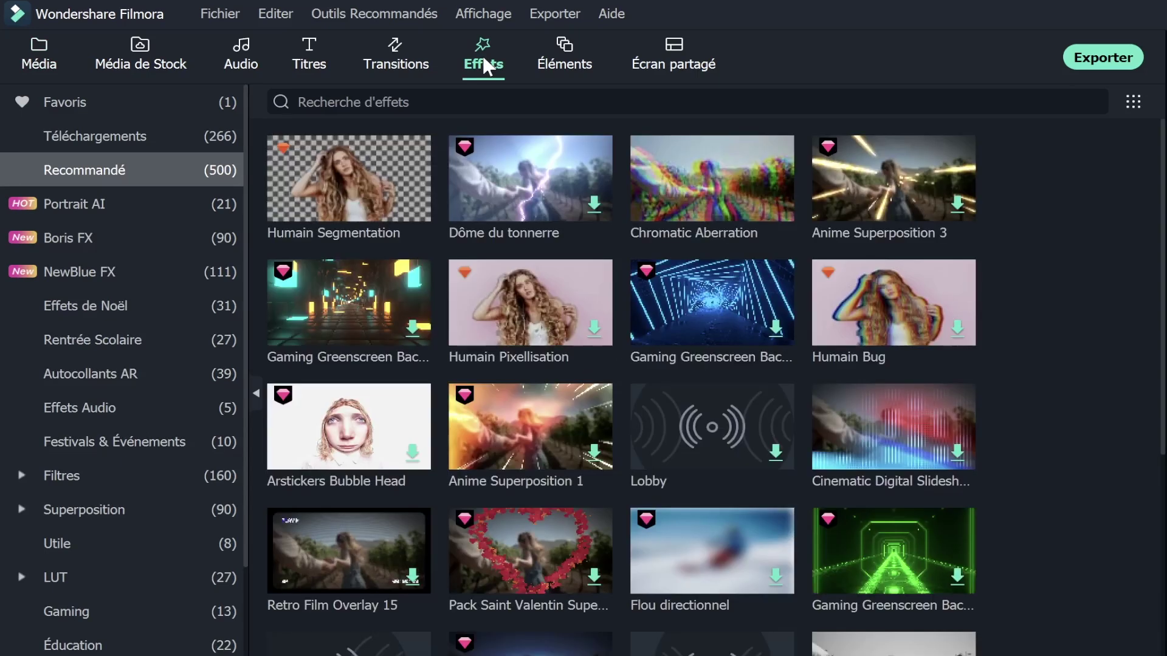
{"action": "left_click", "coordinate": [146, 238]}
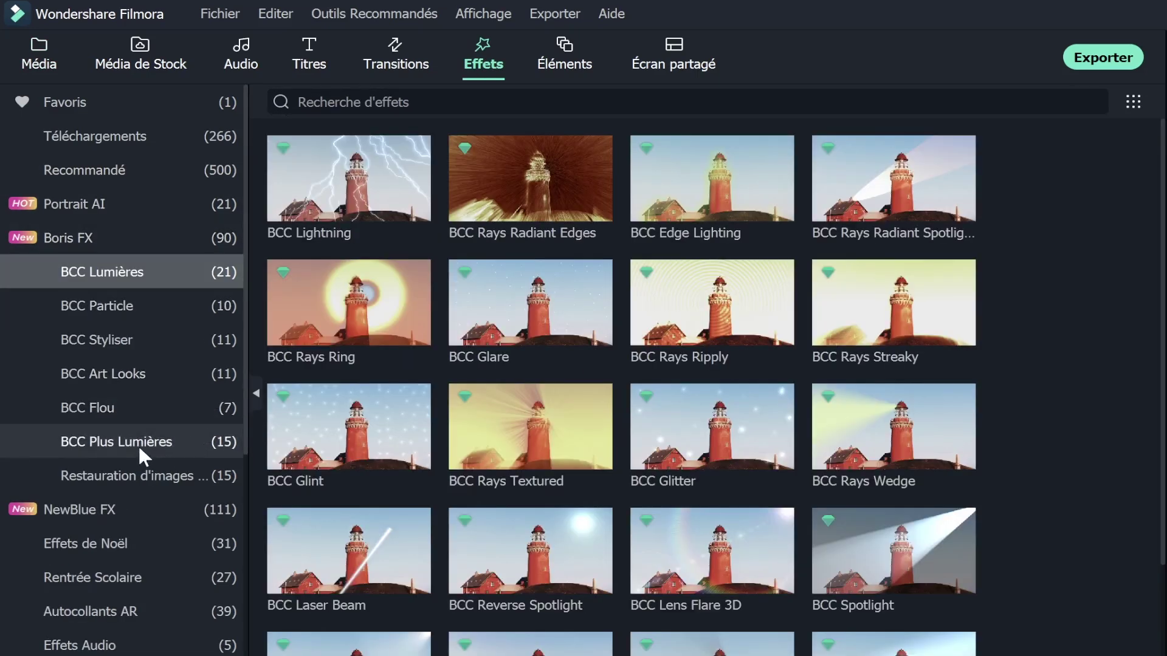
{"action": "left_click", "coordinate": [138, 444]}
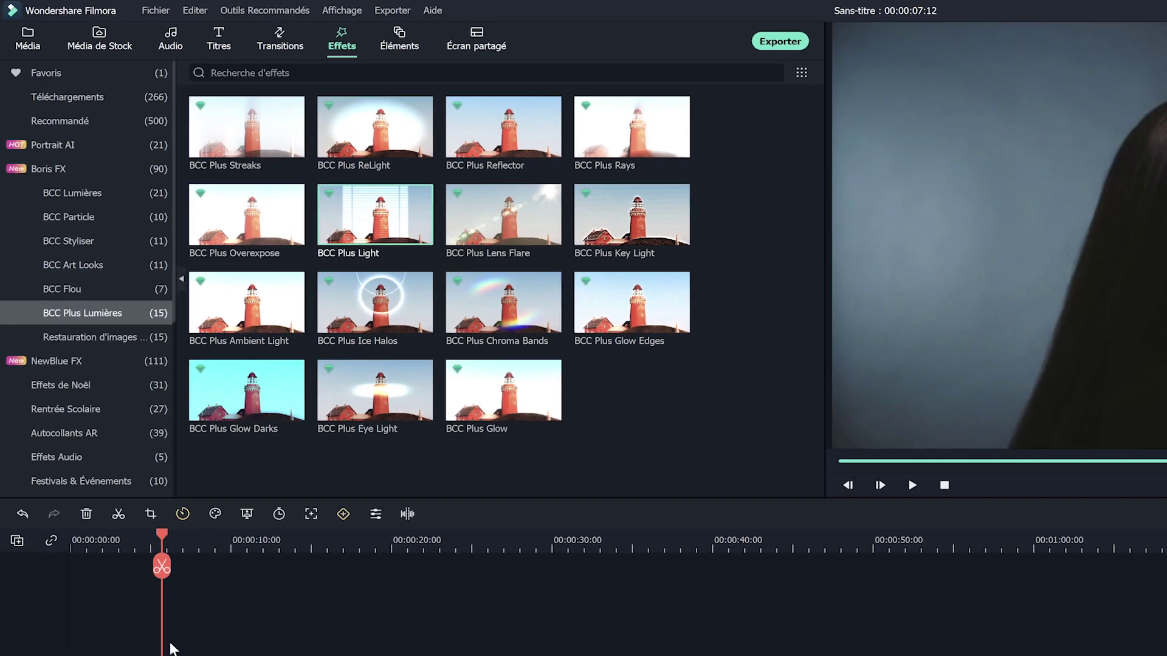
{"action": "left_click_drag", "start_coordinate": [530, 302], "coordinate": [231, 655]}
{"action": "left_click_drag", "start_coordinate": [115, 491], "coordinate": [135, 490]}
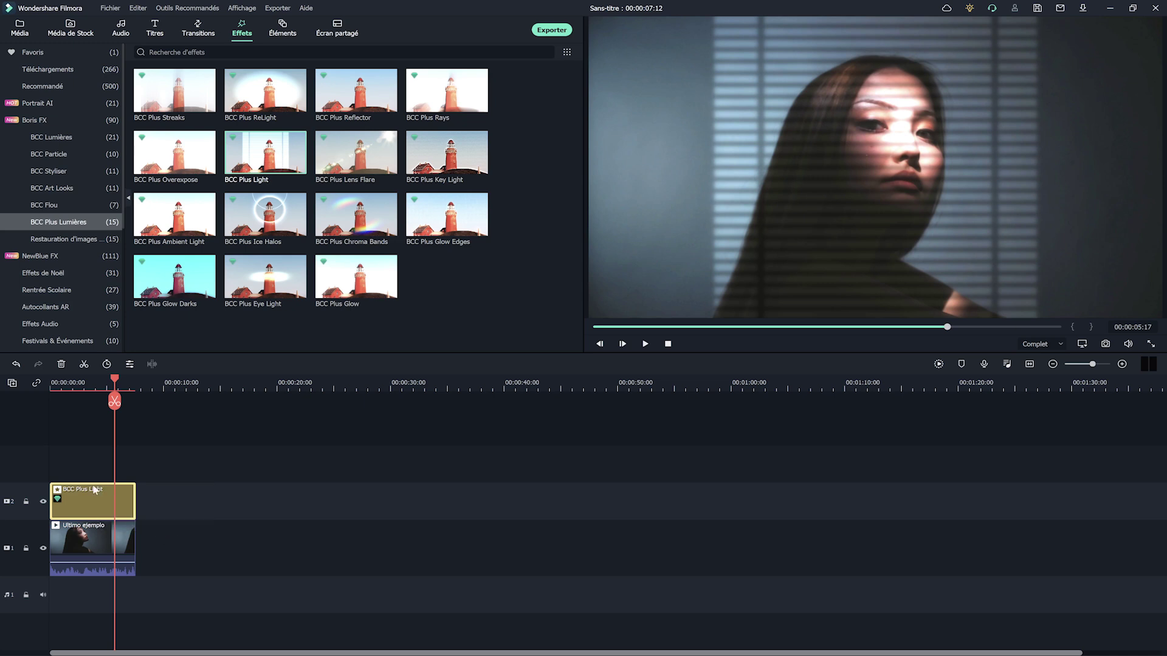
In the BCC Plus Light effect's Lumière settings, set Déplacement to 100, link the blurs with Flou - Gang and set Flou X to about 98.44
{"action": "double_click", "coordinate": [98, 504]}
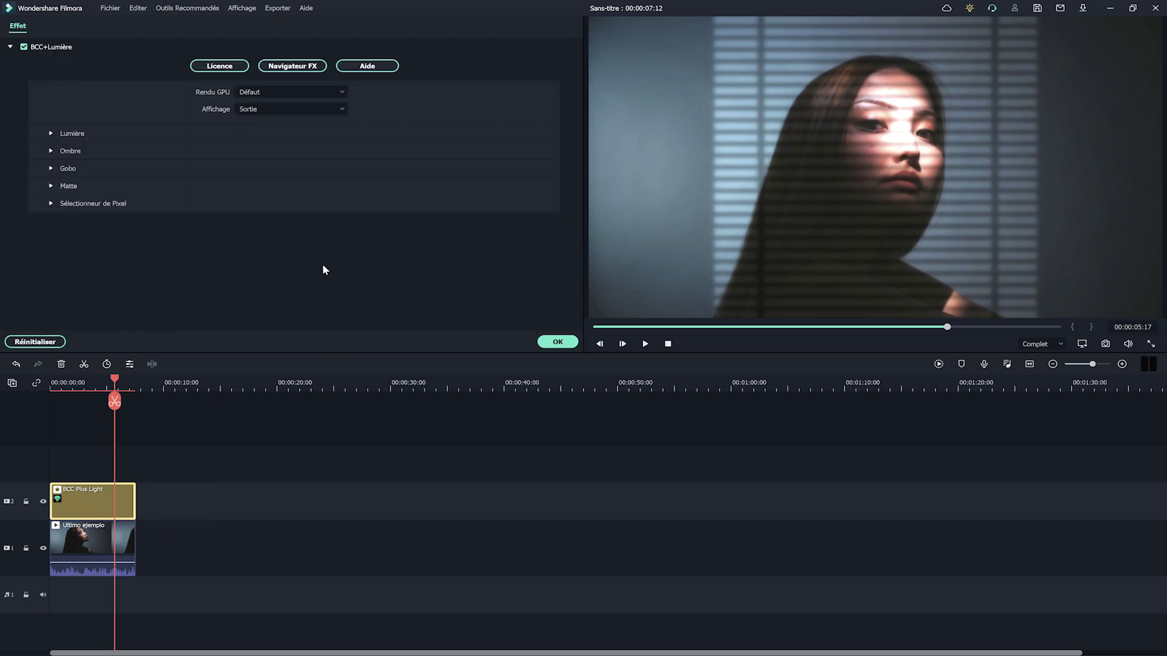
{"action": "left_click", "coordinate": [51, 133]}
{"action": "left_click_drag", "start_coordinate": [246, 209], "coordinate": [335, 191]}
{"action": "left_click", "coordinate": [239, 245]}
{"action": "mouse_move", "coordinate": [240, 228]}
{"action": "left_mouse_down"}
{"action": "mouse_move", "coordinate": [250, 229]}
{"action": "mouse_move", "coordinate": [238, 230]}
{"action": "left_mouse_up"}
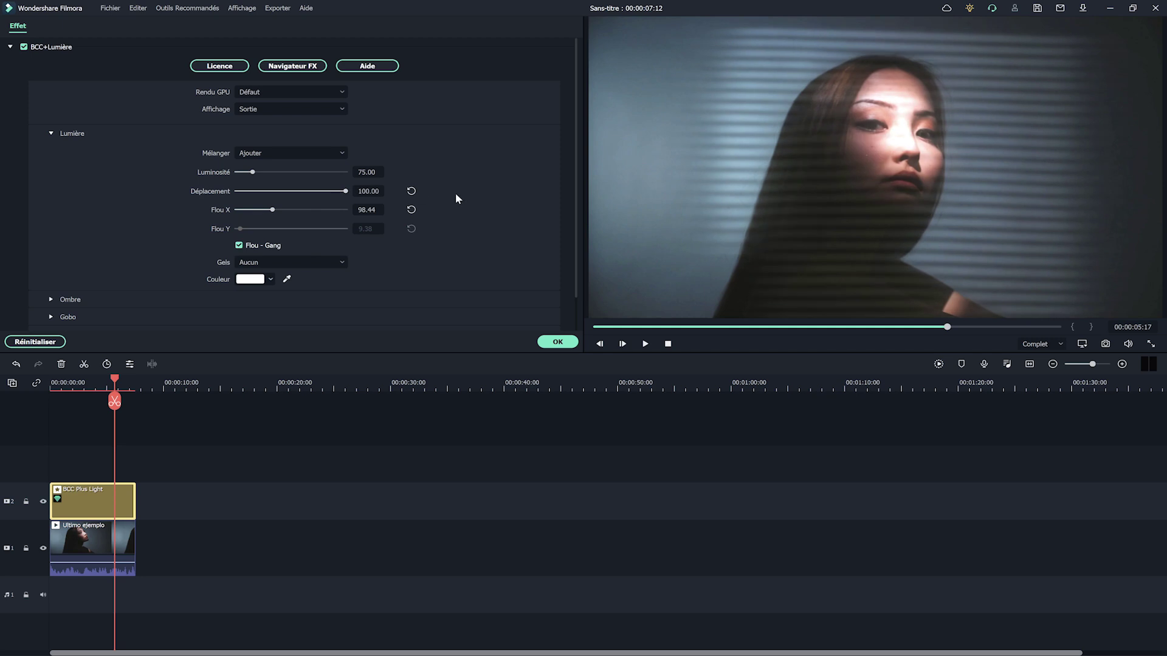
{"action": "left_click", "coordinate": [51, 133]}
Transform the light's gobo: Échelle X 125 and Y 88.54, Cisaillement X about 29.69, Ancre X -50 and Ancre Y about 2.08
{"action": "left_click", "coordinate": [51, 168]}
{"action": "left_click", "coordinate": [69, 299]}
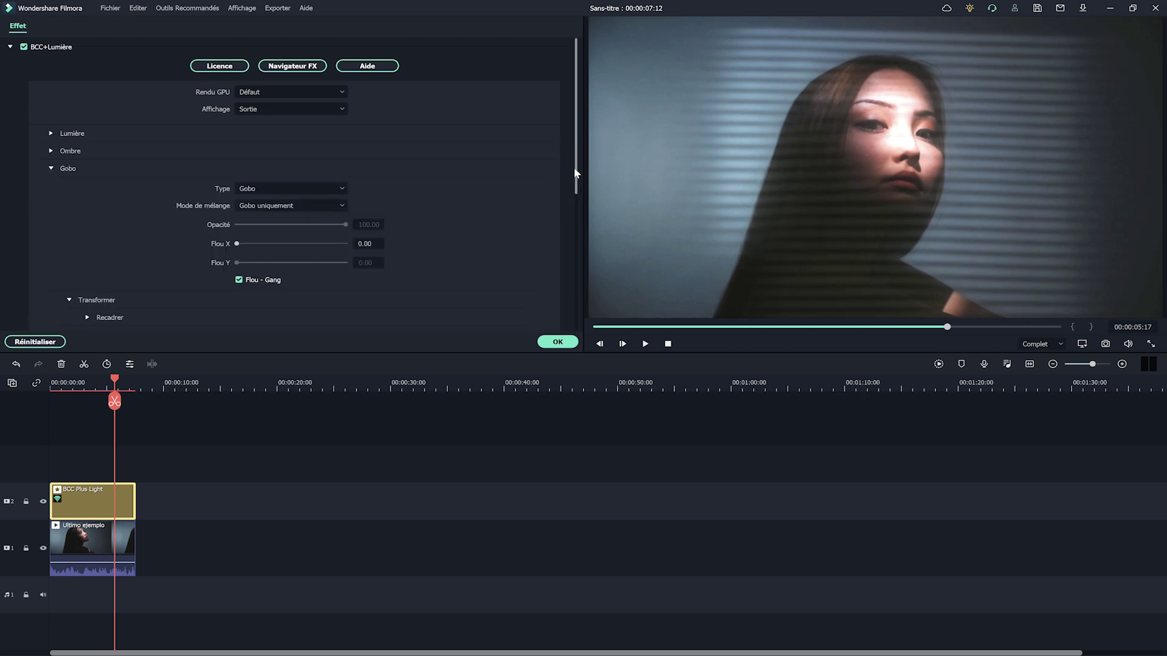
{"action": "scroll", "coordinate": [399, 220], "scroll_direction": "down", "scroll_amount": 3}
{"action": "left_click_drag", "start_coordinate": [288, 277], "coordinate": [280, 311]}
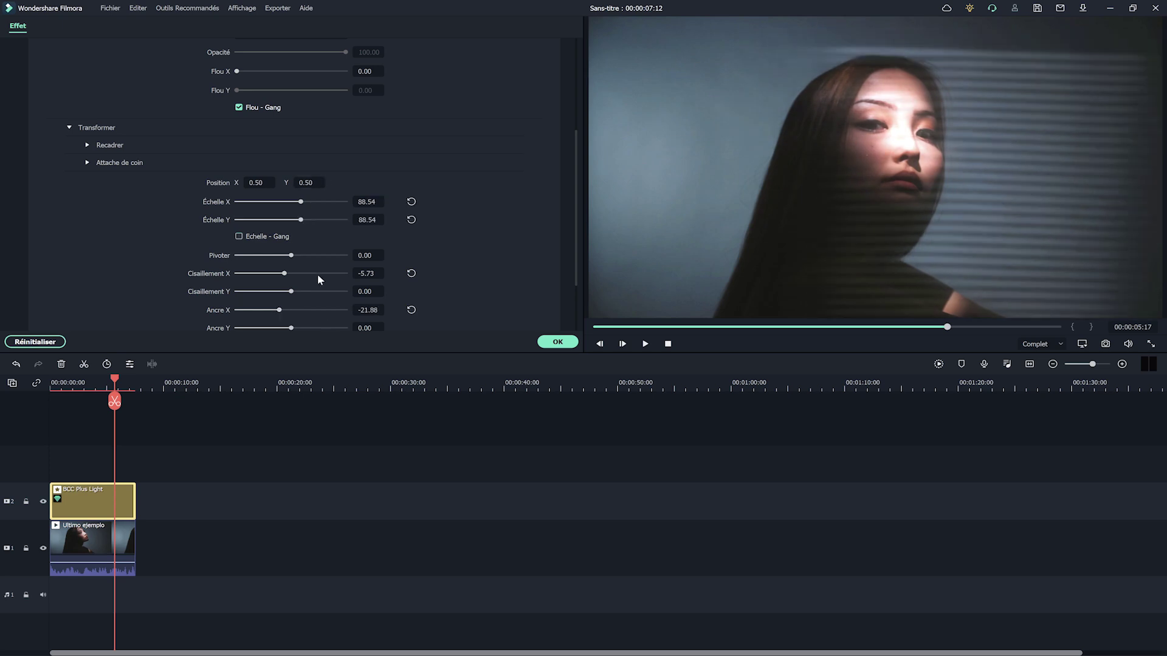
{"action": "mouse_move", "coordinate": [317, 274]}
{"action": "left_mouse_down"}
{"action": "mouse_move", "coordinate": [294, 267]}
{"action": "mouse_move", "coordinate": [325, 273]}
{"action": "left_mouse_up"}
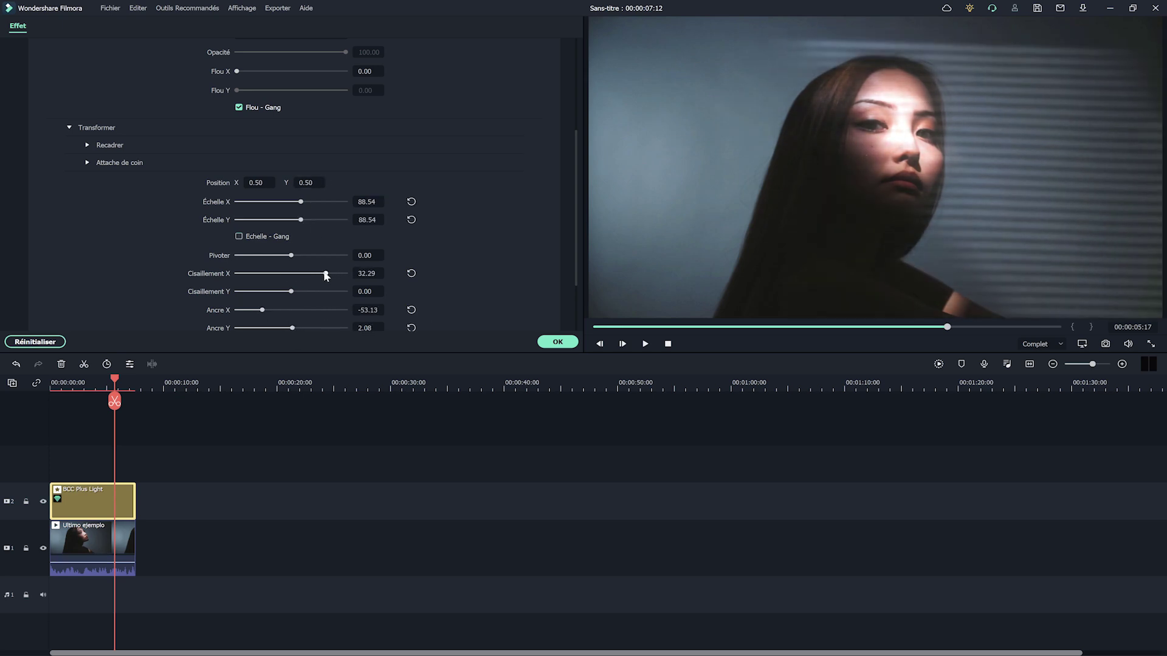
{"action": "left_click_drag", "start_coordinate": [300, 201], "coordinate": [304, 201]}
{"action": "left_click_drag", "start_coordinate": [262, 310], "coordinate": [264, 312]}
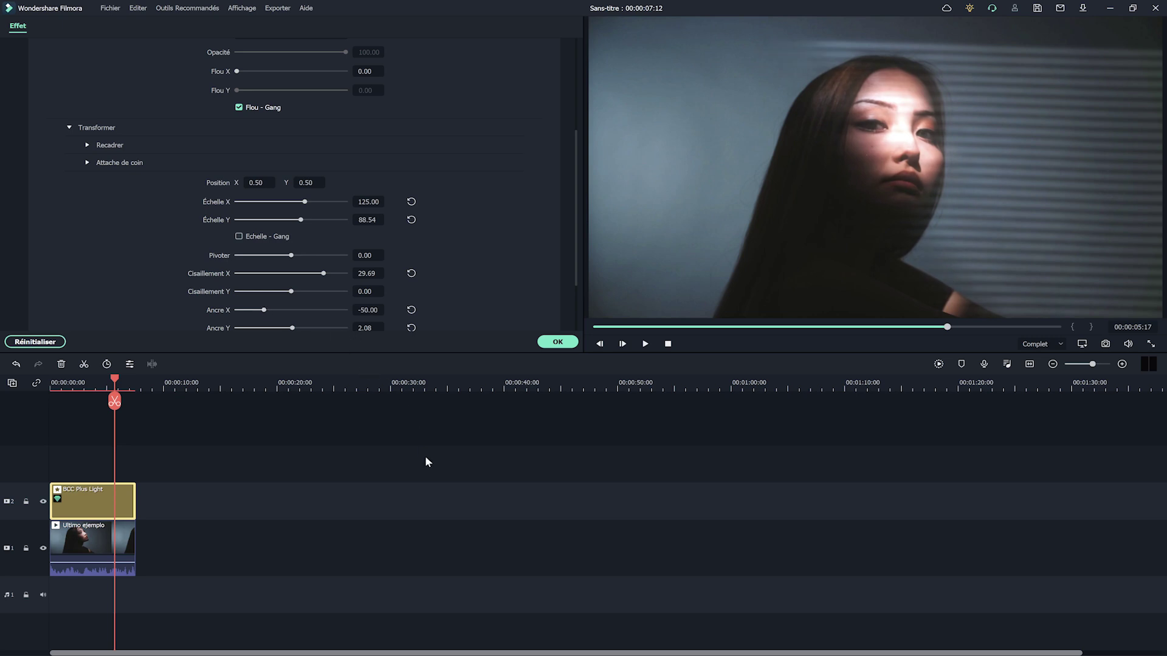
{"action": "left_click", "coordinate": [571, 342]}
Add the NewBlue Filtres effect Light Leak on the track above BCC Plus Light, covering the clip's full length
{"action": "left_click", "coordinate": [39, 119]}
{"action": "left_click", "coordinate": [54, 138]}
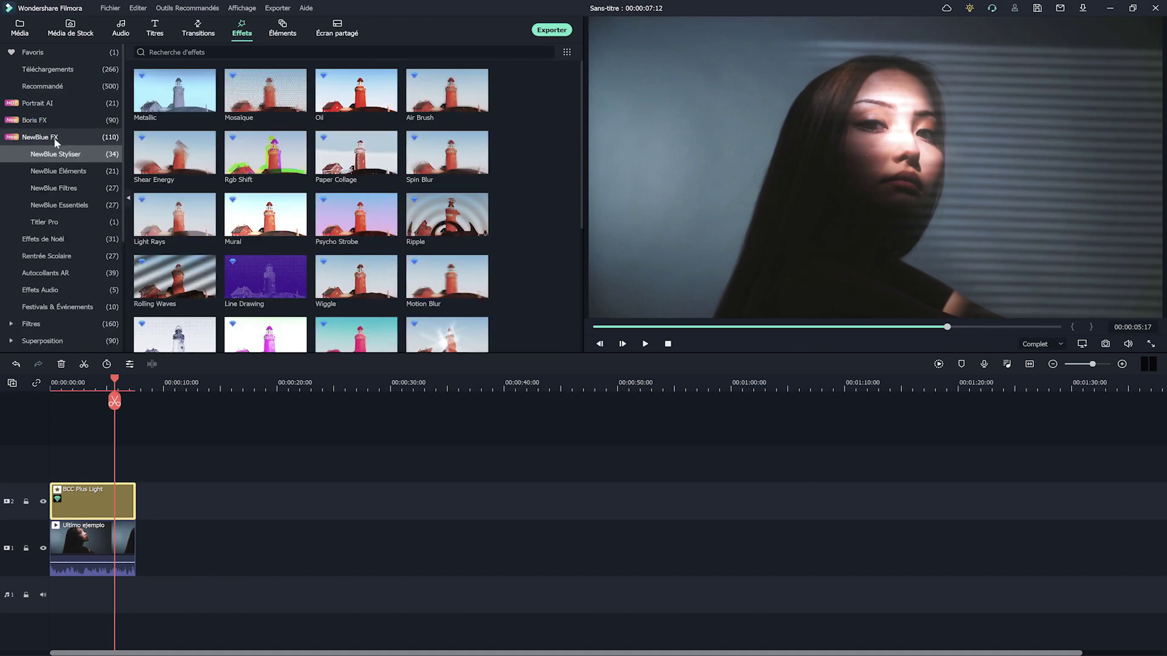
{"action": "left_click", "coordinate": [71, 189]}
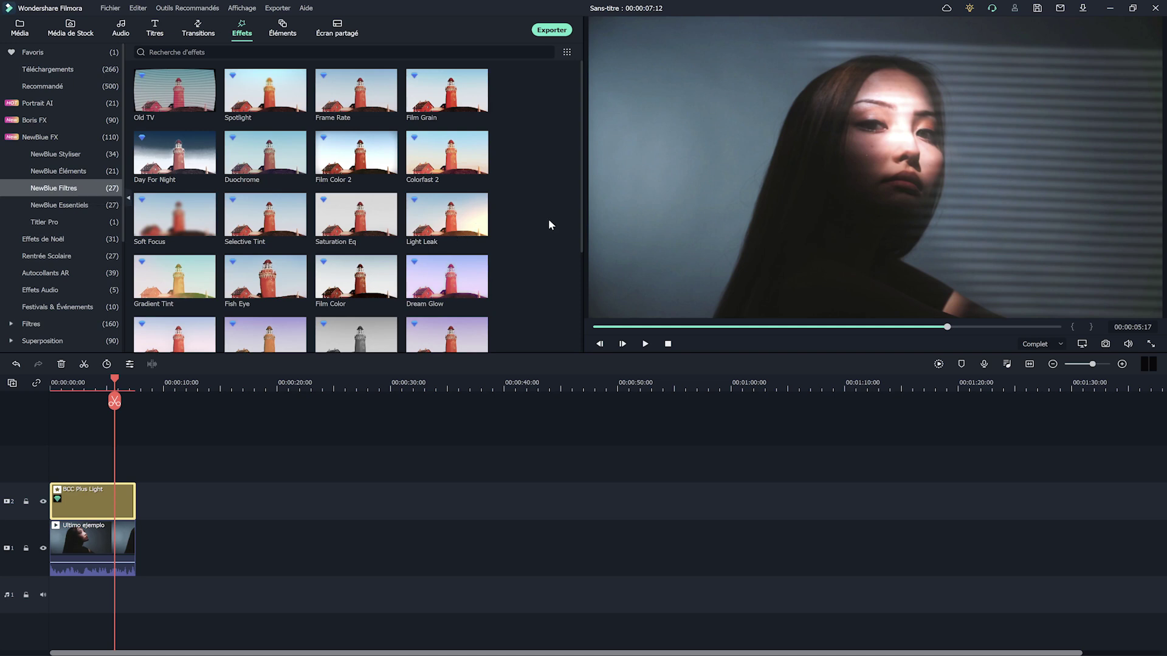
{"action": "left_click_drag", "start_coordinate": [475, 225], "coordinate": [135, 457]}
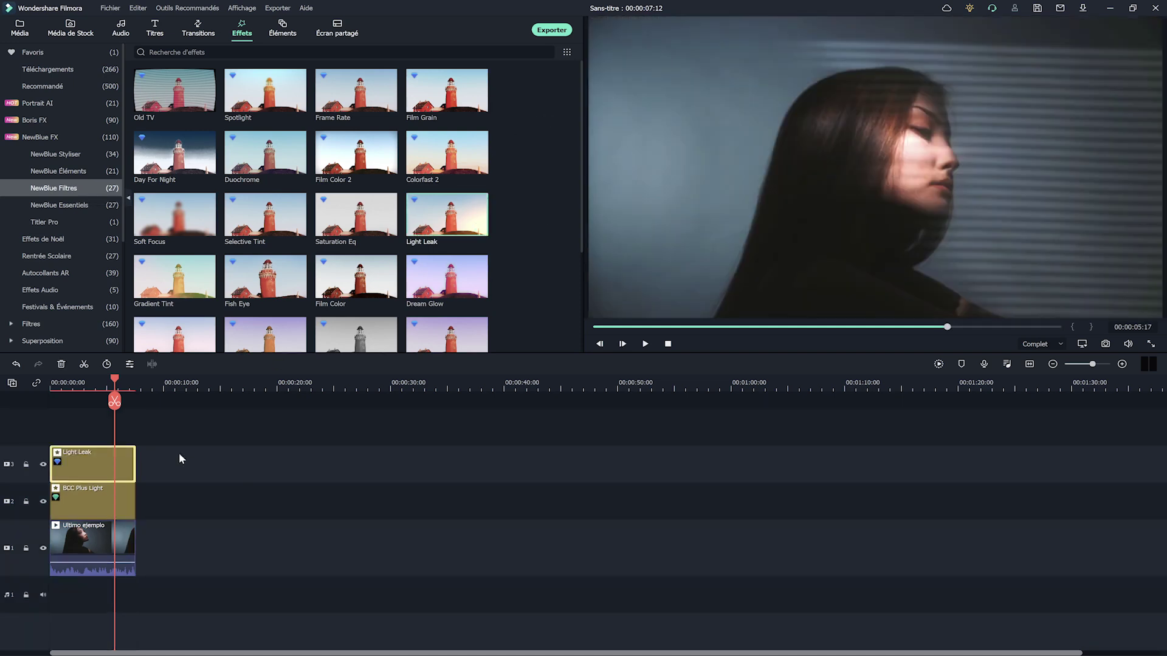
Try several presets for the Light Leak effect, including Rose pâle, and apply Flamber lentement
{"action": "double_click", "coordinate": [123, 467]}
{"action": "left_click", "coordinate": [292, 92]}
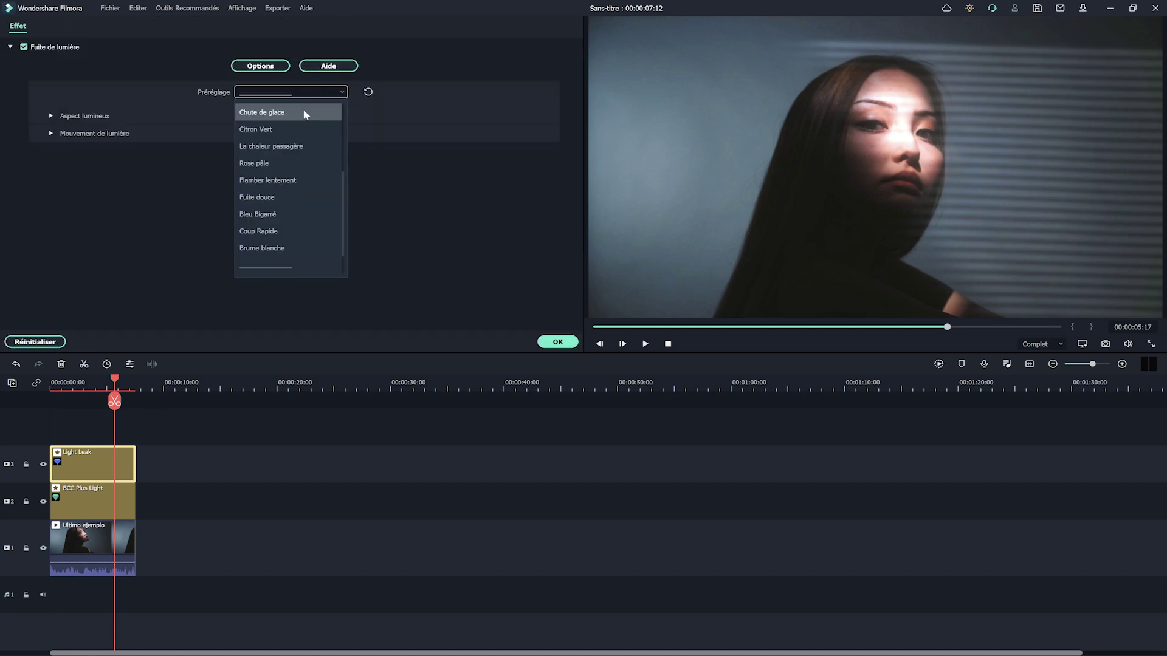
{"action": "left_click", "coordinate": [305, 112]}
{"action": "left_click", "coordinate": [299, 92]}
{"action": "left_click", "coordinate": [311, 118]}
{"action": "left_click", "coordinate": [304, 92]}
{"action": "left_click", "coordinate": [286, 160]}
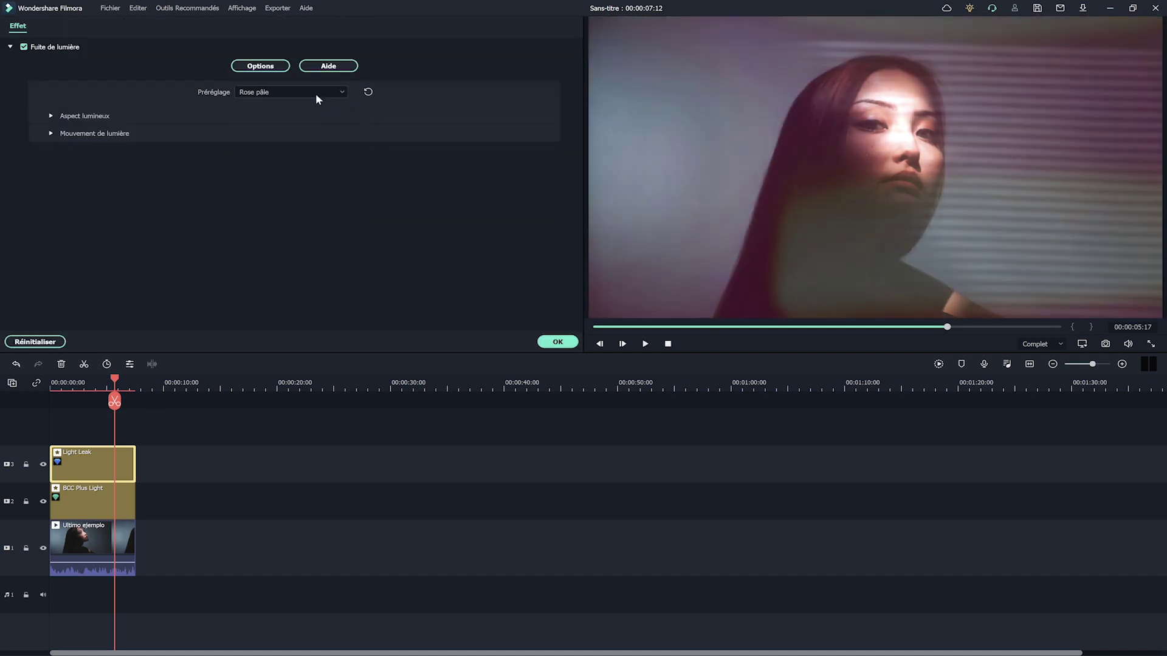
{"action": "left_click", "coordinate": [316, 93]}
{"action": "left_click", "coordinate": [309, 130]}
{"action": "left_click", "coordinate": [301, 92]}
{"action": "left_click", "coordinate": [292, 93]}
{"action": "left_click", "coordinate": [312, 142]}
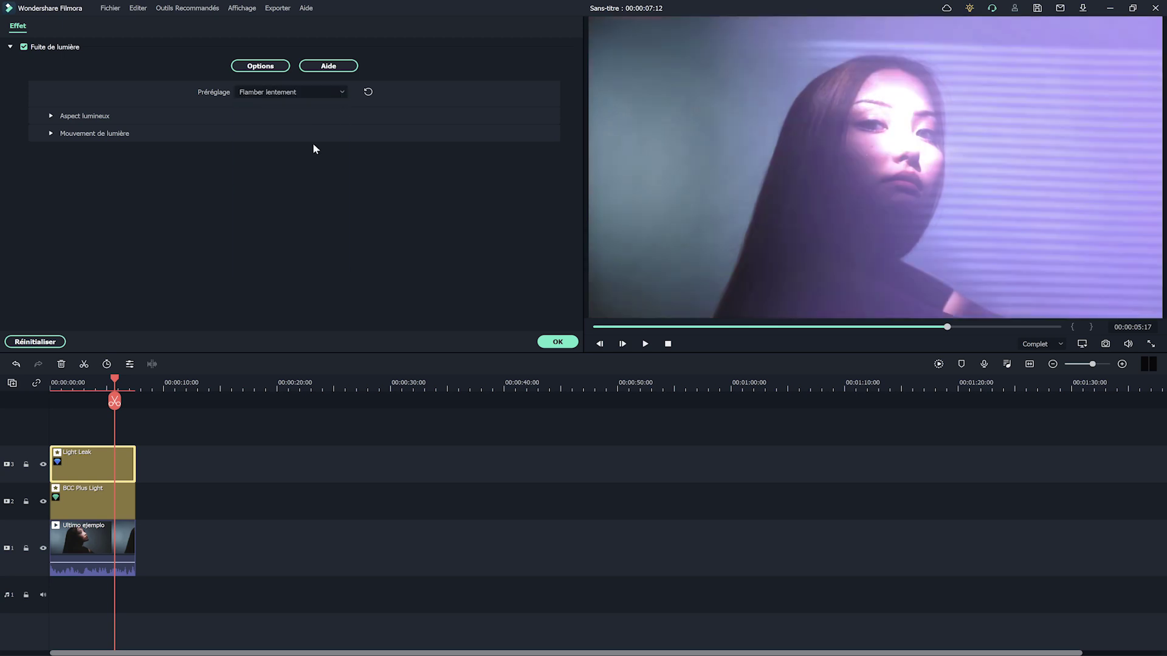
{"action": "left_click", "coordinate": [292, 92]}
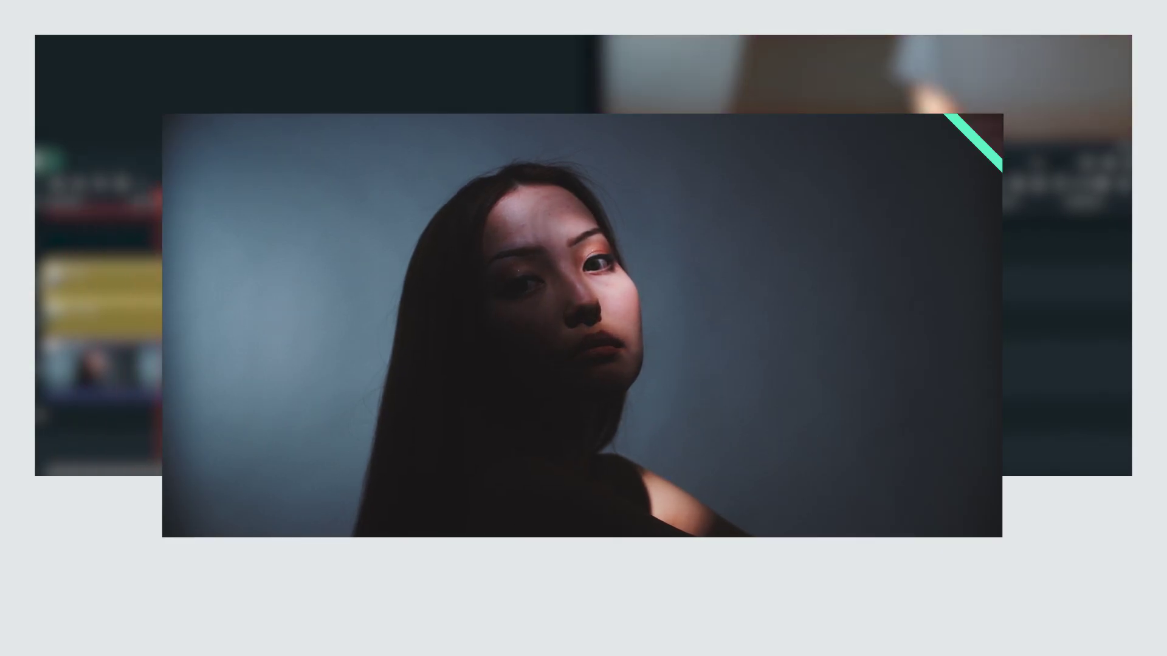